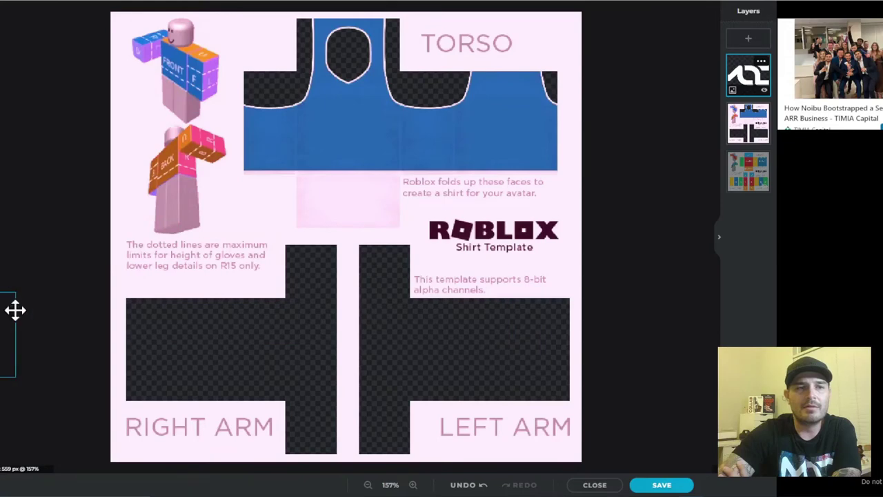
- Place the white MOD logo on the upper part of the blue jersey's back panel and deselect it
drag(603, 107, 514, 104)
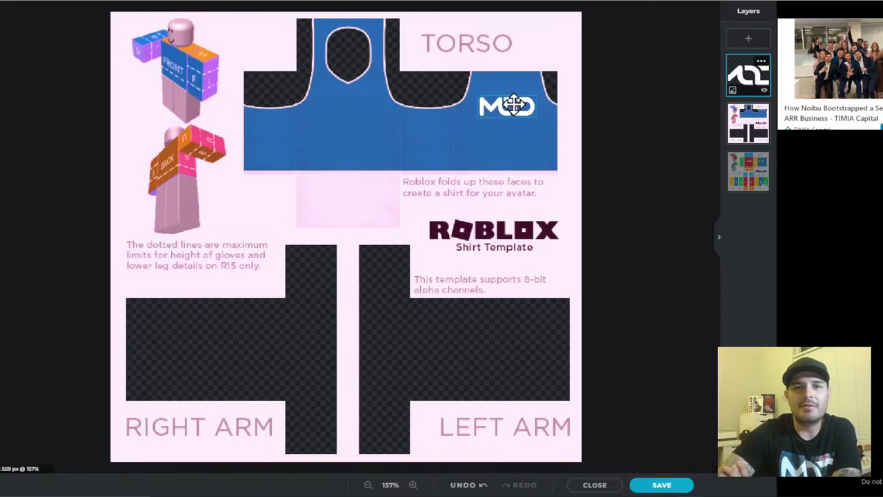
click(633, 107)
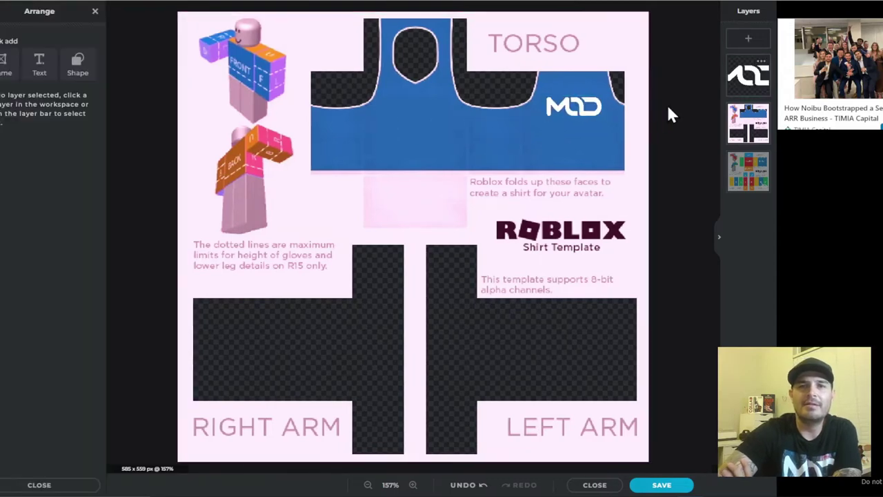
- Export the design as a transparent PNG named Jersey Blue in the Downloads folder and dismiss the sign-up prompt
click(661, 485)
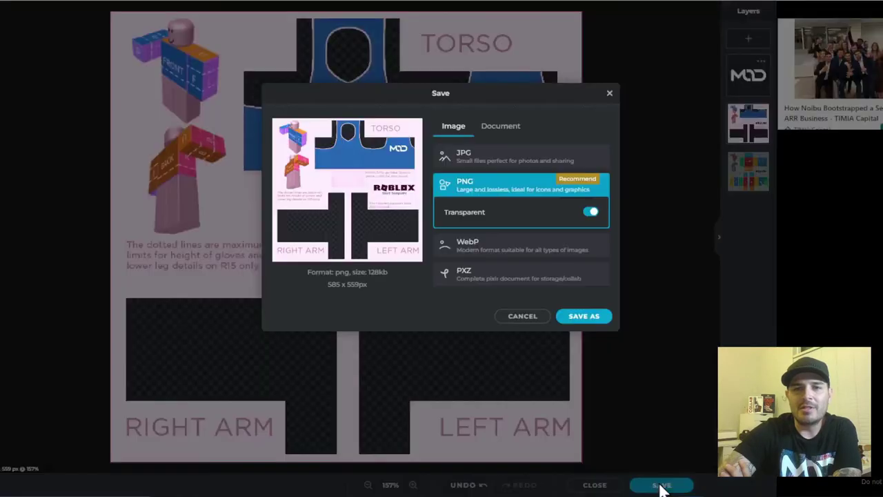
click(582, 317)
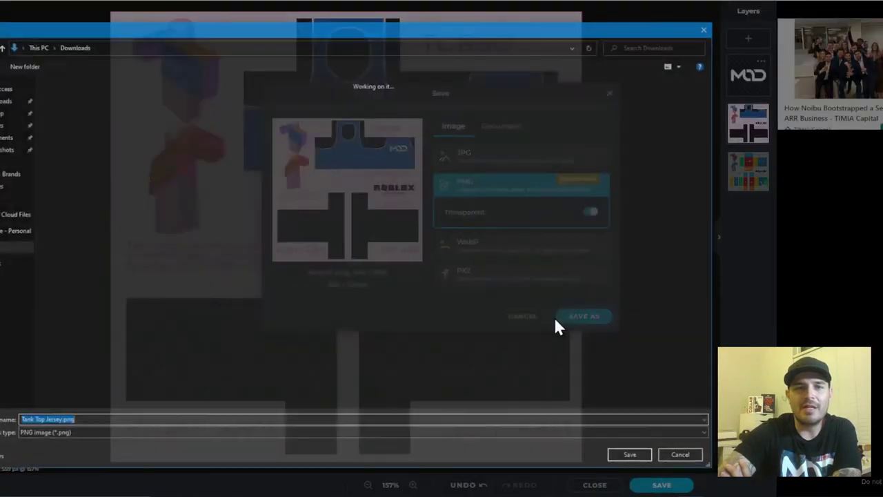
click(2, 102)
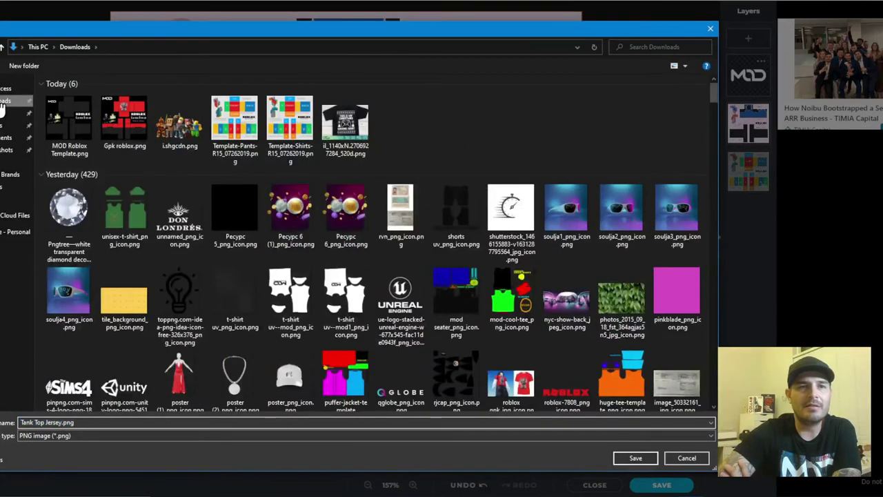
drag(205, 31, 235, 52)
click(84, 443)
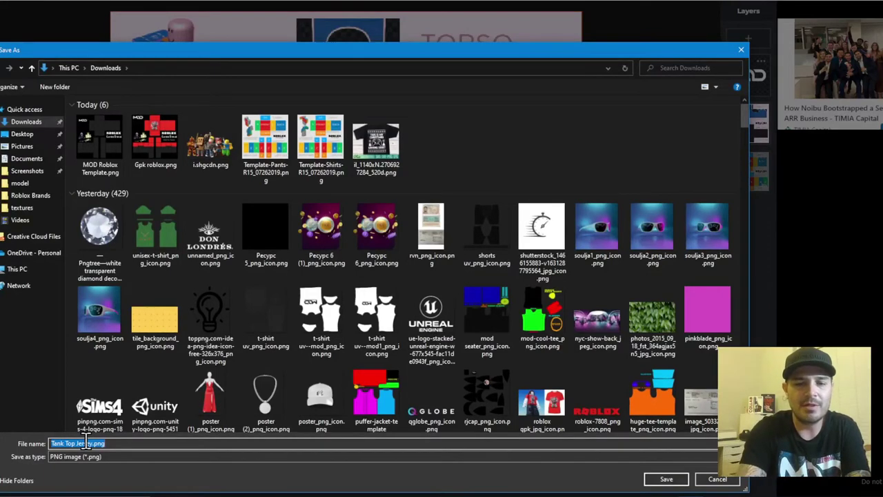
text(Jersey Blue)
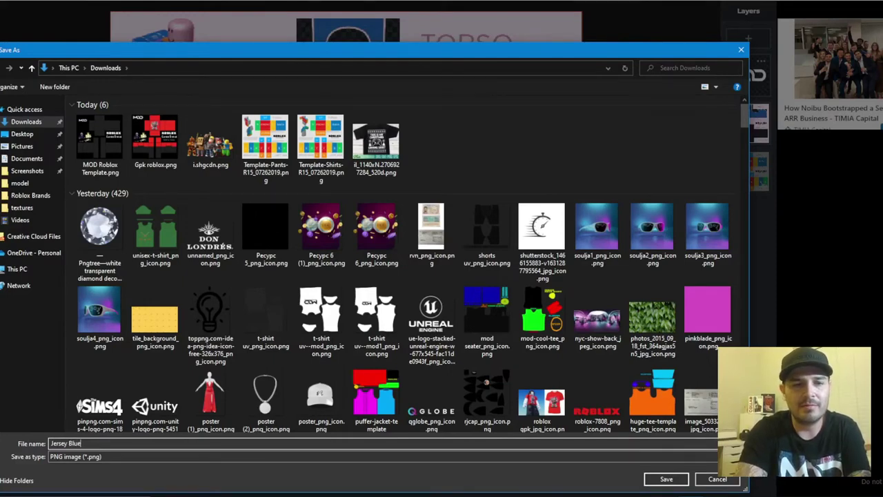
key(Return)
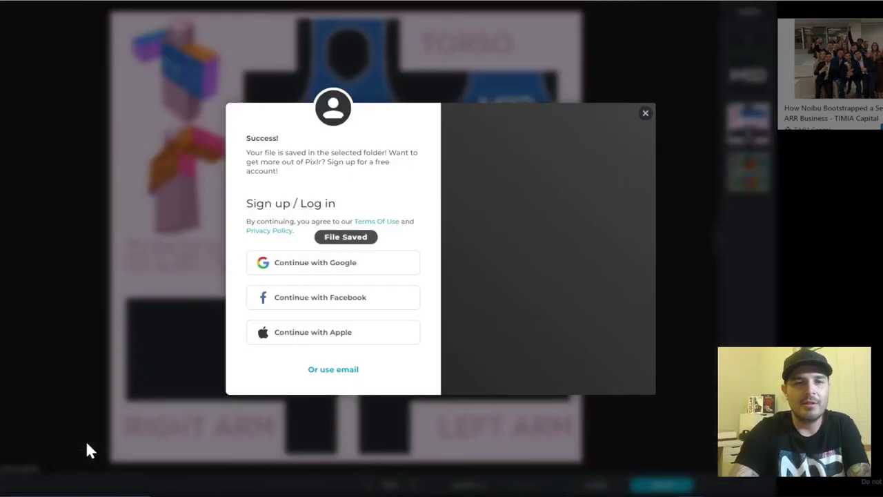
click(645, 114)
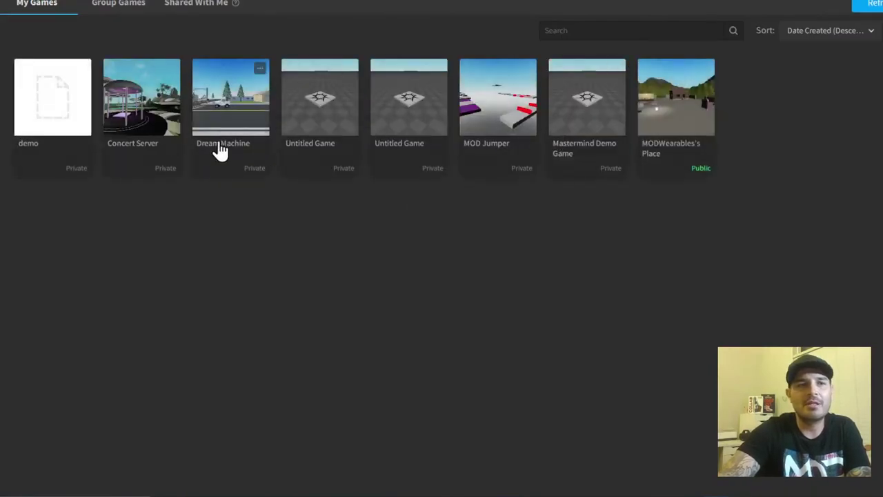
- Switch to Roblox Studio and open the demo game
click(38, 118)
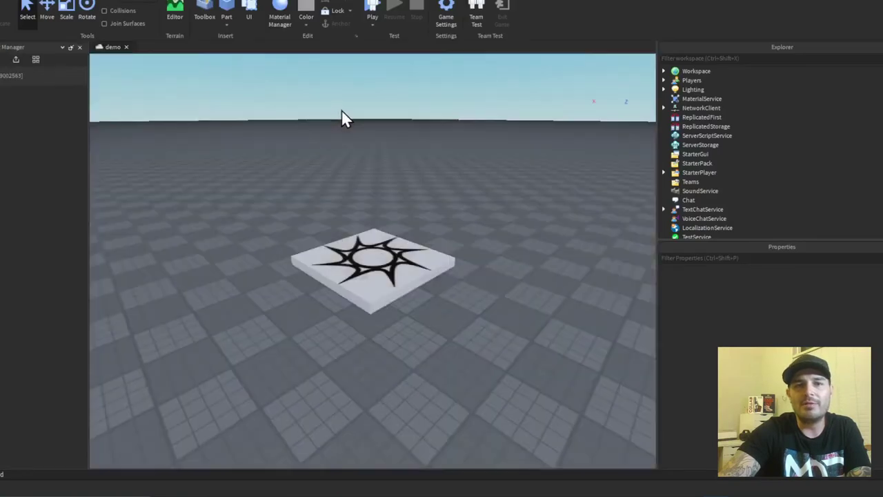
click(371, 8)
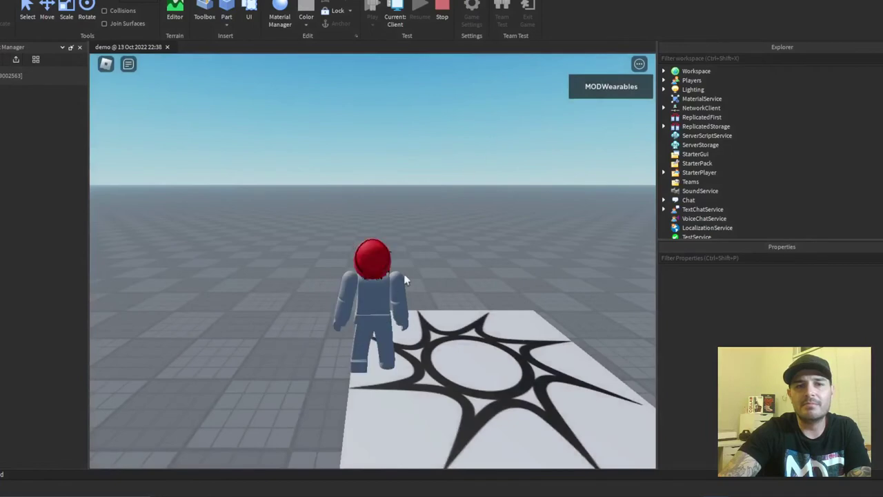
click(664, 72)
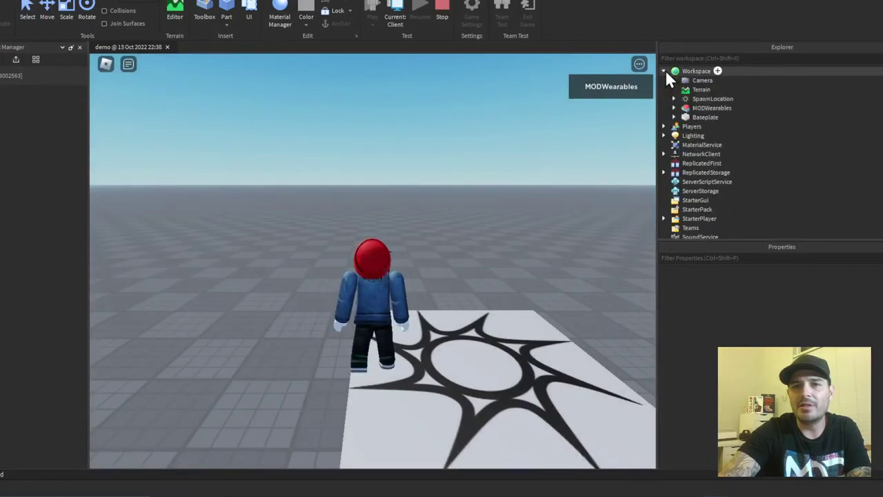
click(674, 108)
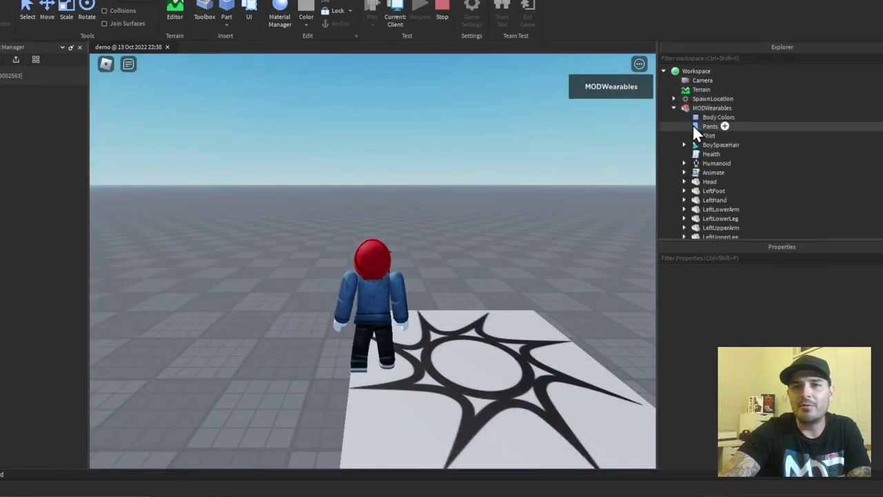
click(707, 136)
click(813, 297)
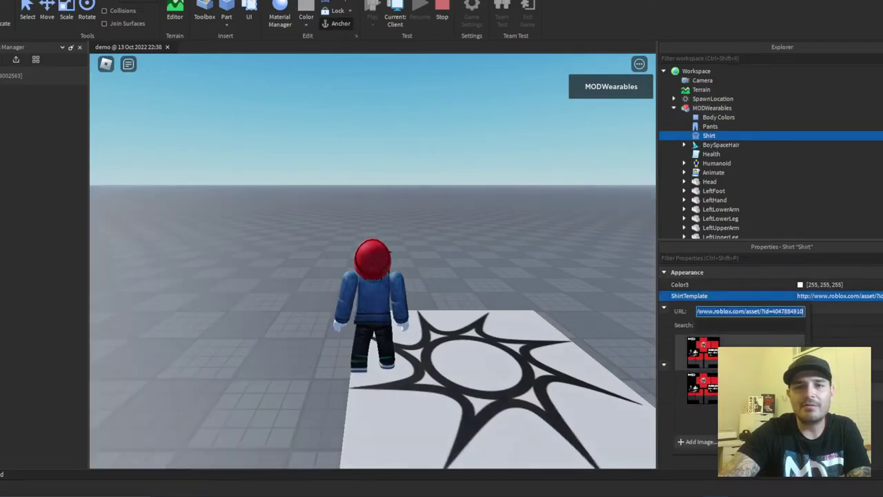
click(27, 129)
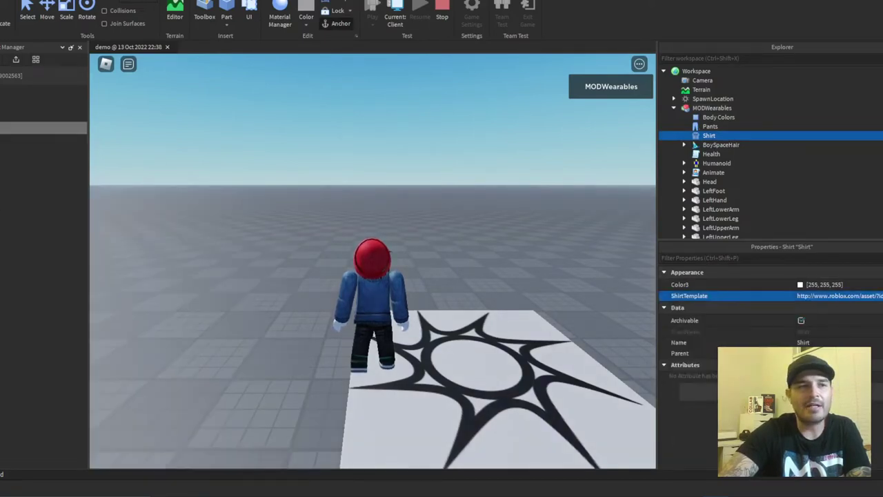
double_click(28, 140)
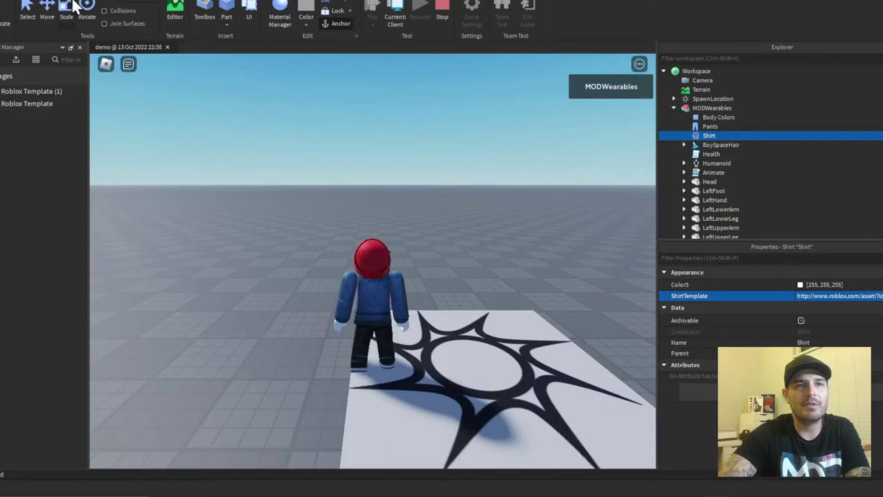
click(442, 11)
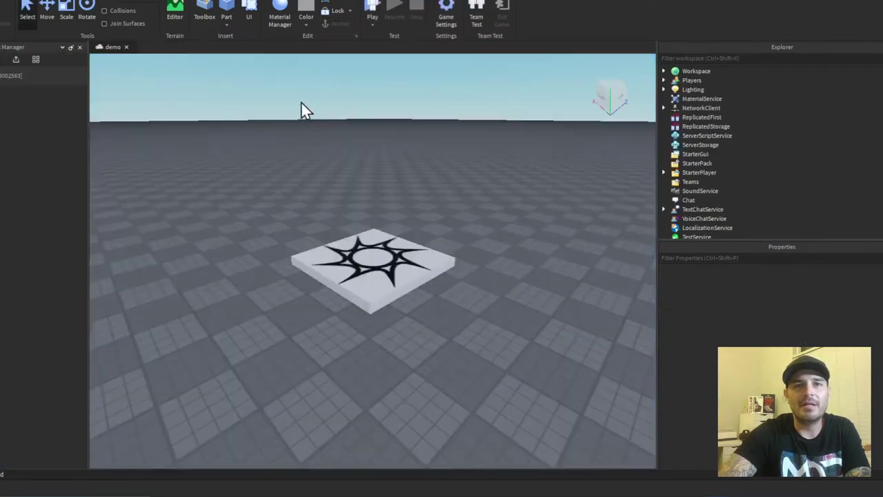
- Import Jersey Blue.png from the Downloads folder into the demo game's image assets
click(22, 140)
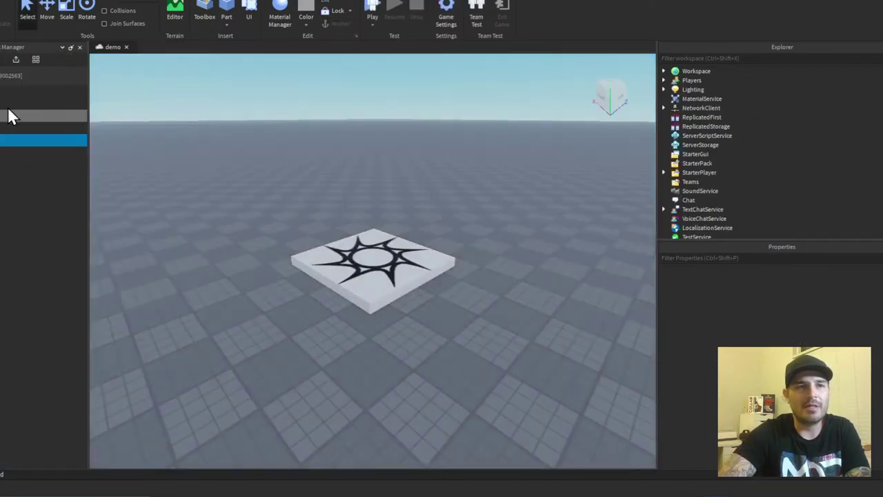
click(13, 62)
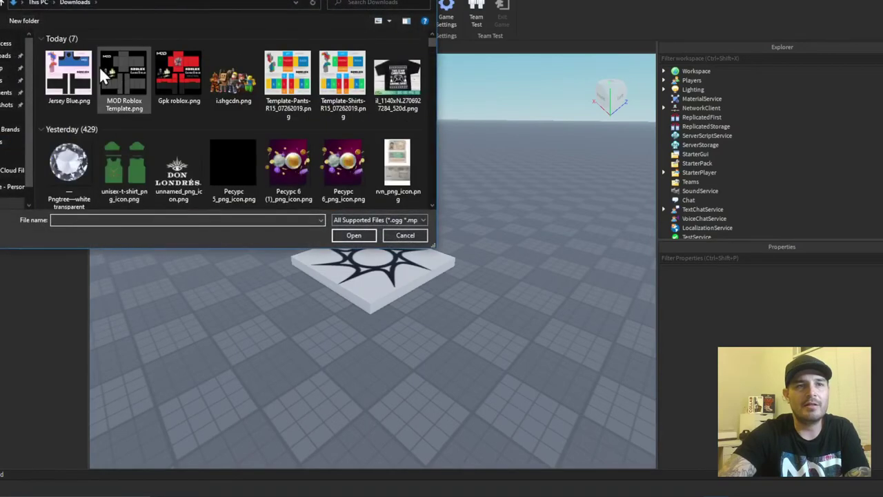
click(68, 72)
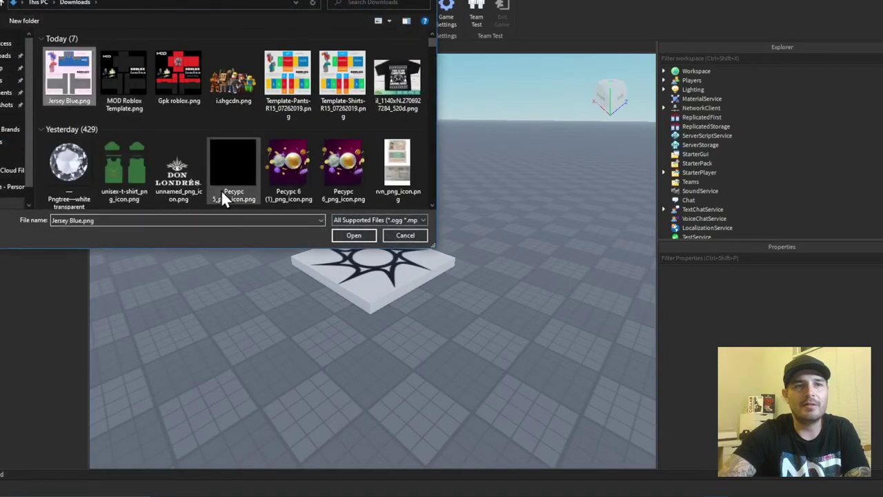
click(352, 235)
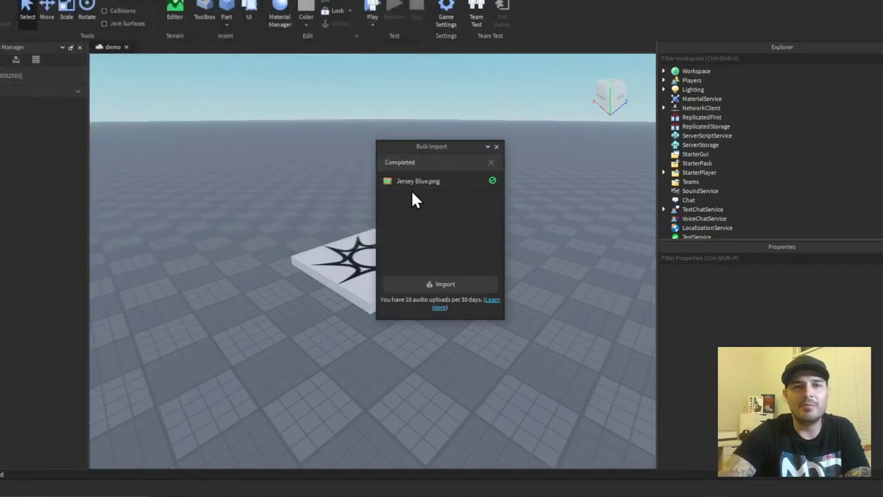
- Start a playtest and set the ShirtTemplate of the avatar's Shirt to the imported Jersey Blue image
click(371, 10)
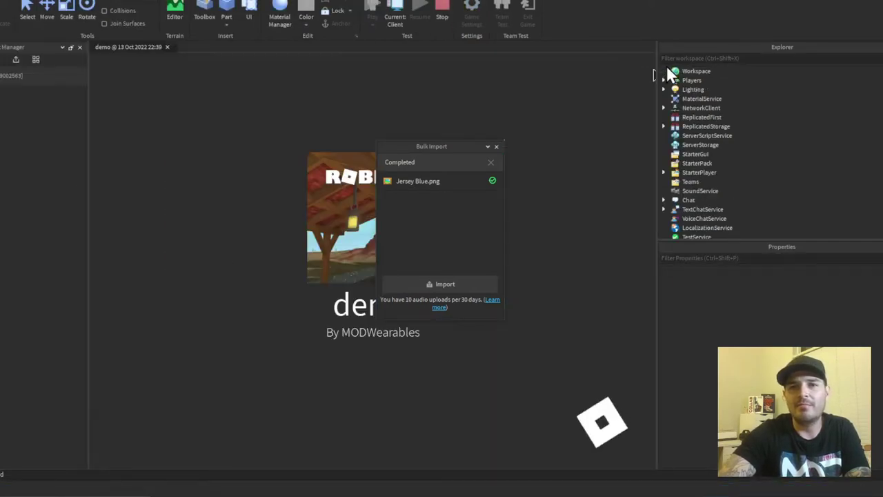
click(663, 71)
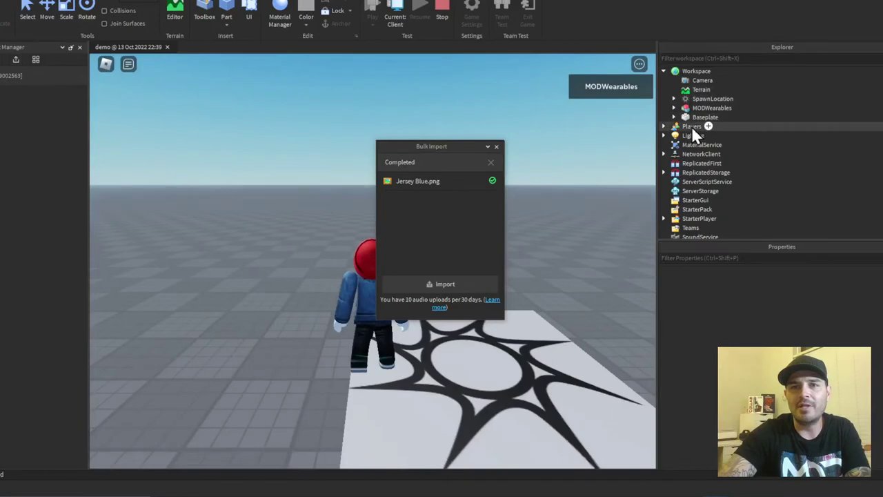
click(690, 109)
click(673, 108)
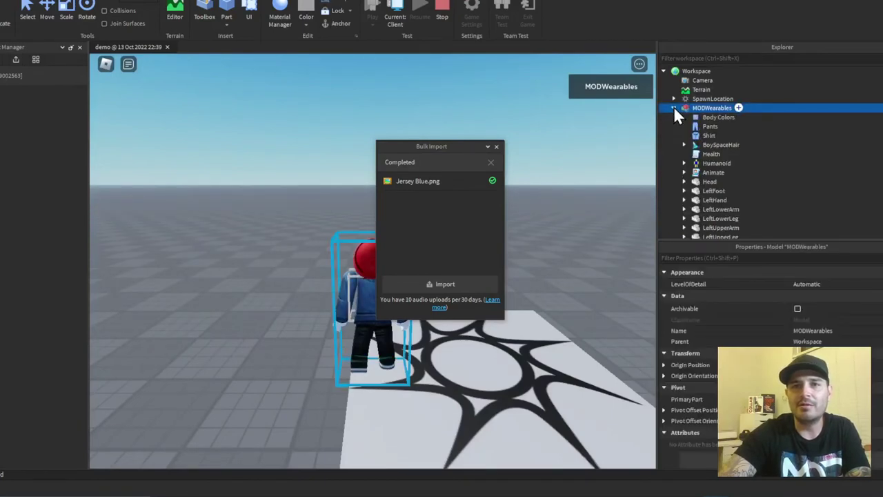
click(704, 127)
click(710, 136)
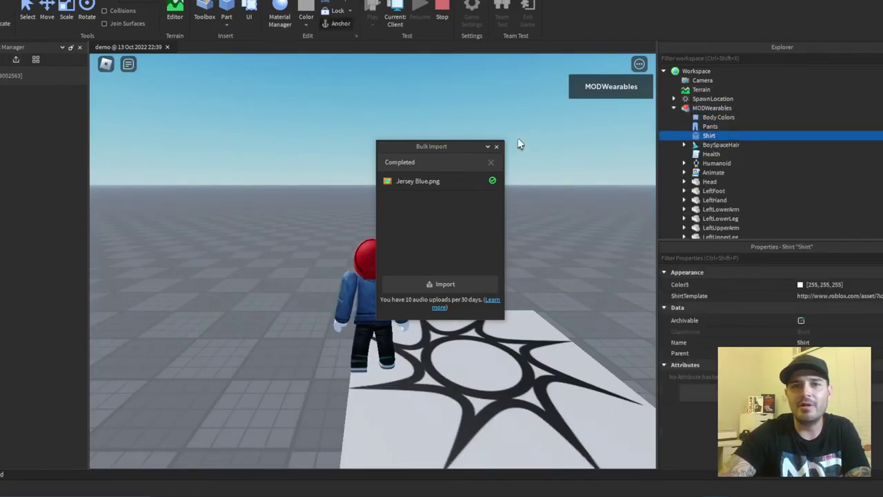
click(496, 146)
click(801, 295)
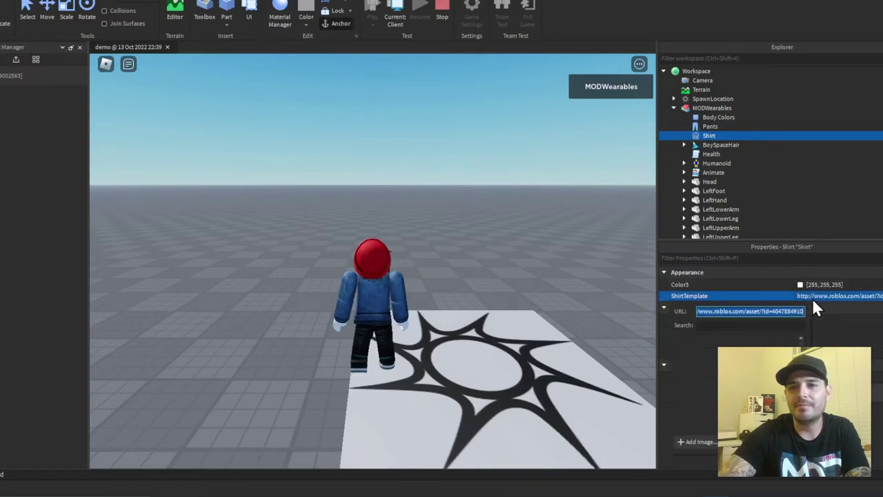
click(702, 353)
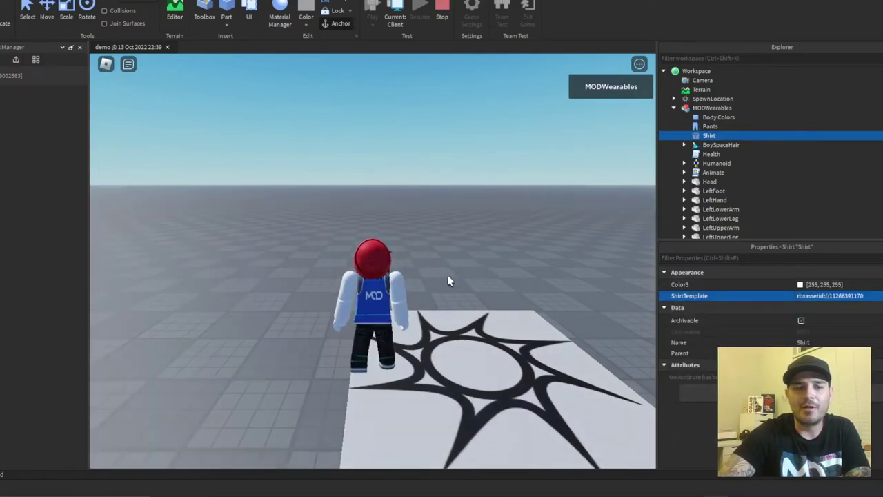
- Inspect the jersey on the avatar from the back and the front, and end the playtest
right_drag(503, 270, 523, 275)
right_drag(459, 302, 421, 306)
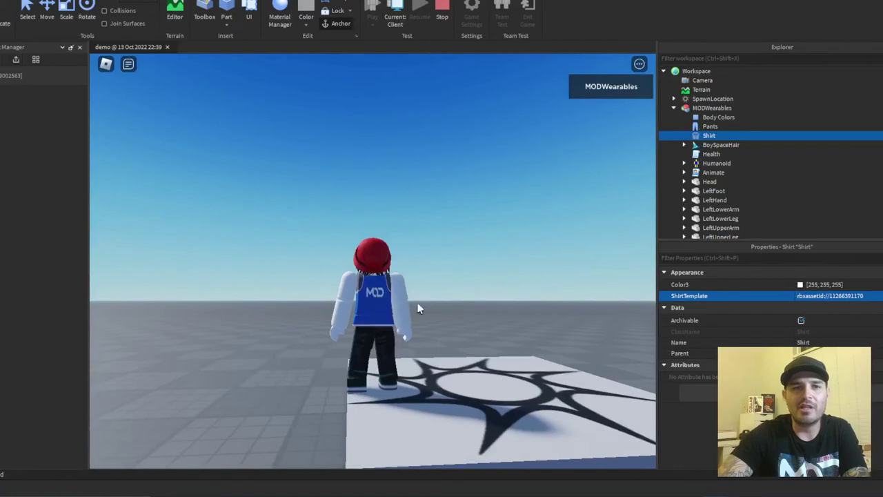
right_drag(450, 331, 446, 333)
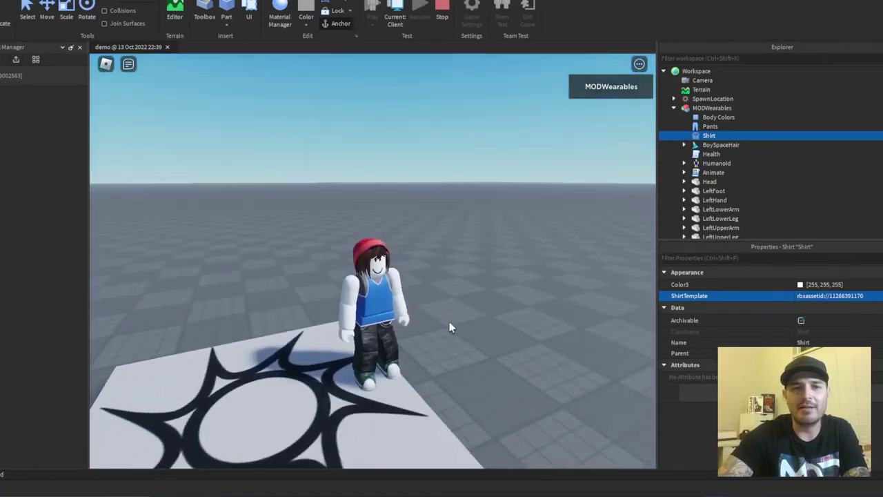
click(443, 13)
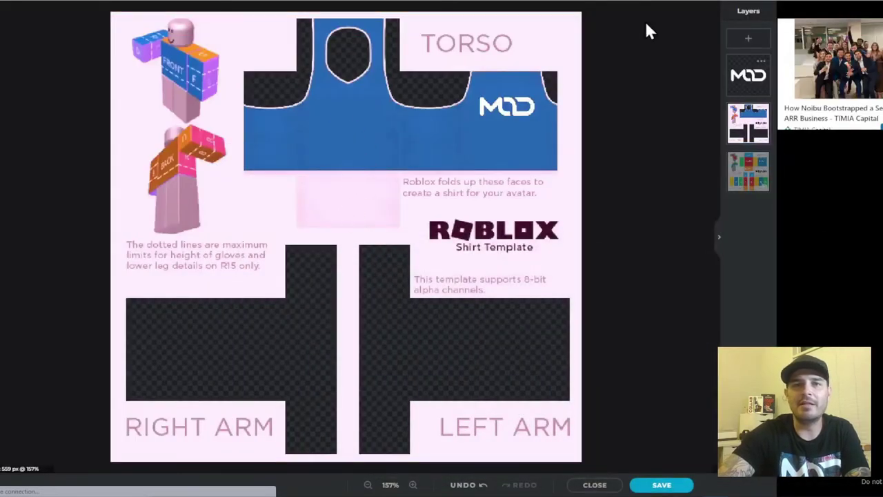
- Switch to Pixlr and close the tank top jersey design
click(592, 485)
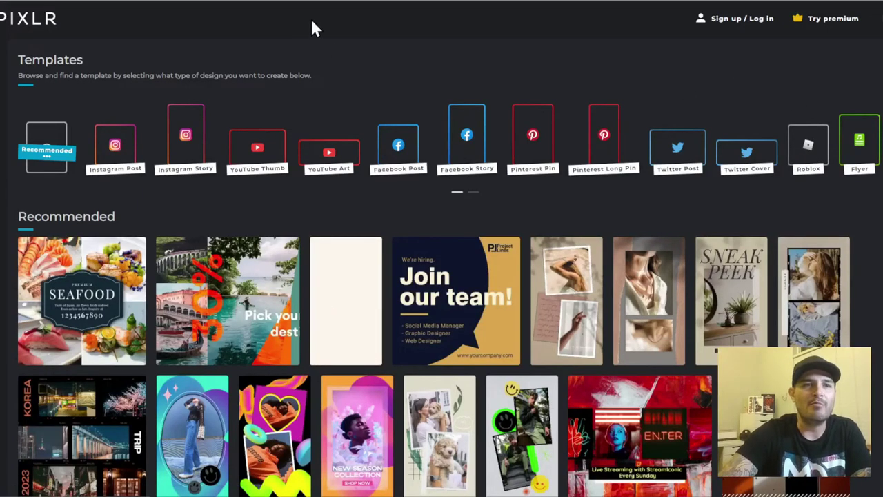
click(270, 2)
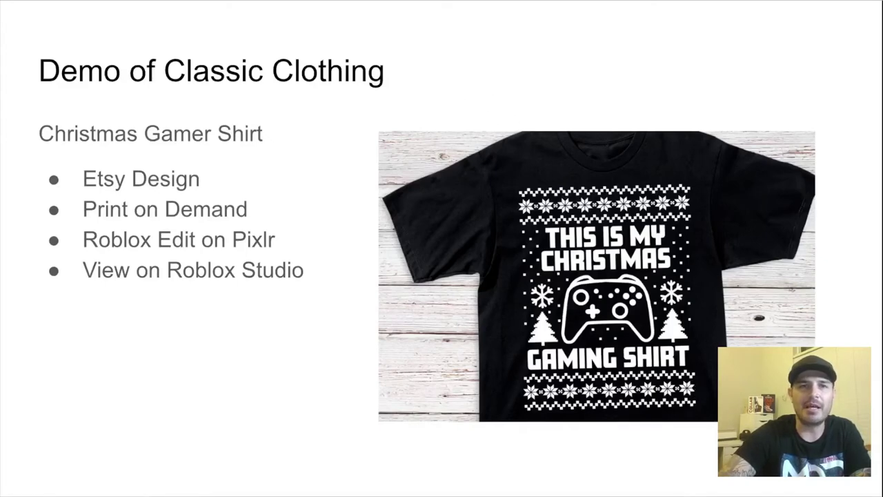
key(alt+Tab)
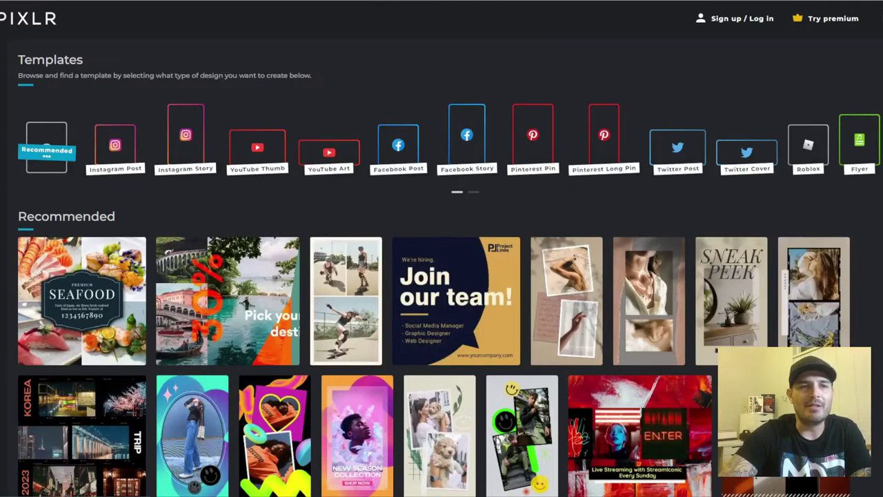
- Return to the Pixlr start page and open the recent project mod roblox template.png
key(alt+Left)
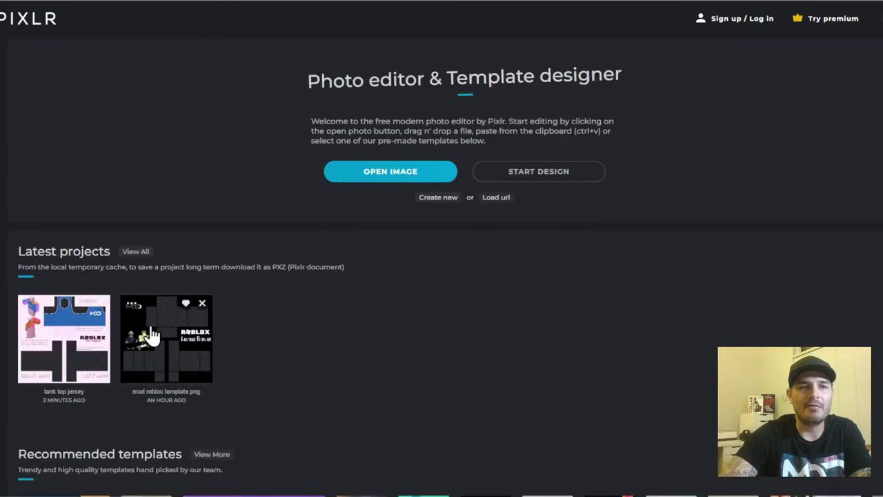
click(101, 307)
click(69, 339)
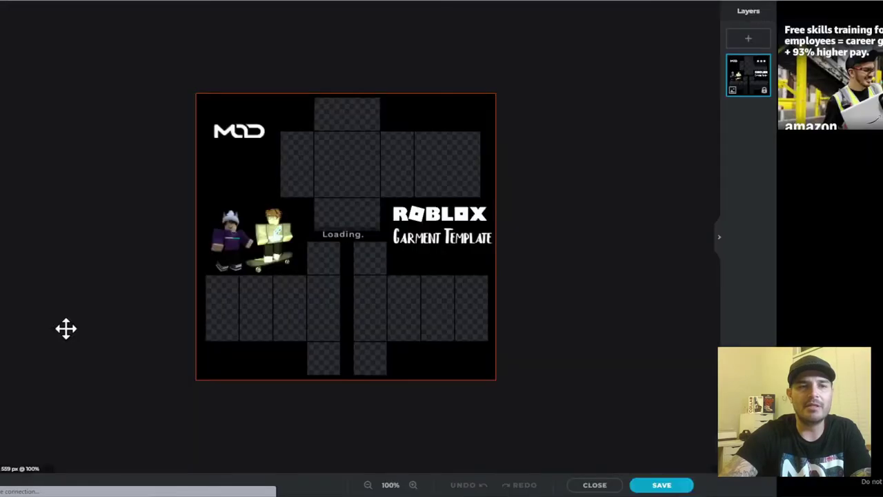
- Add the Christmas gaming shirt picture to the template as a new image layer
scroll(388, 240, up, 4)
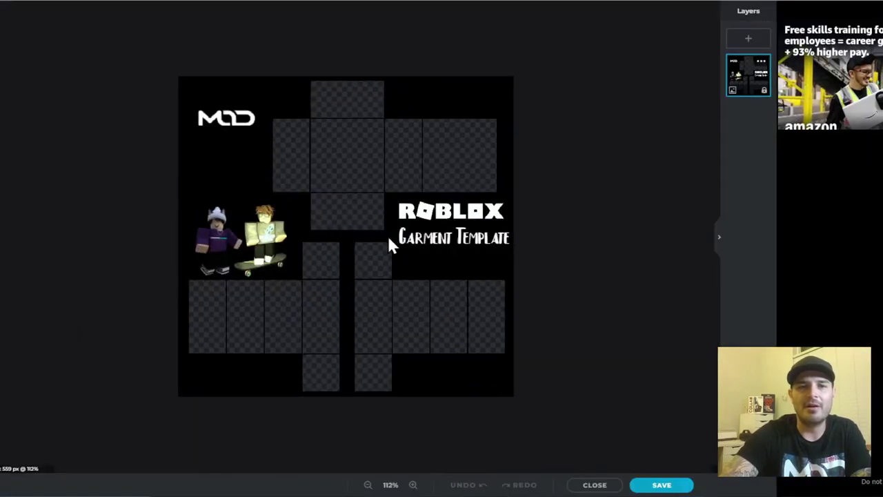
scroll(388, 243, up, 3)
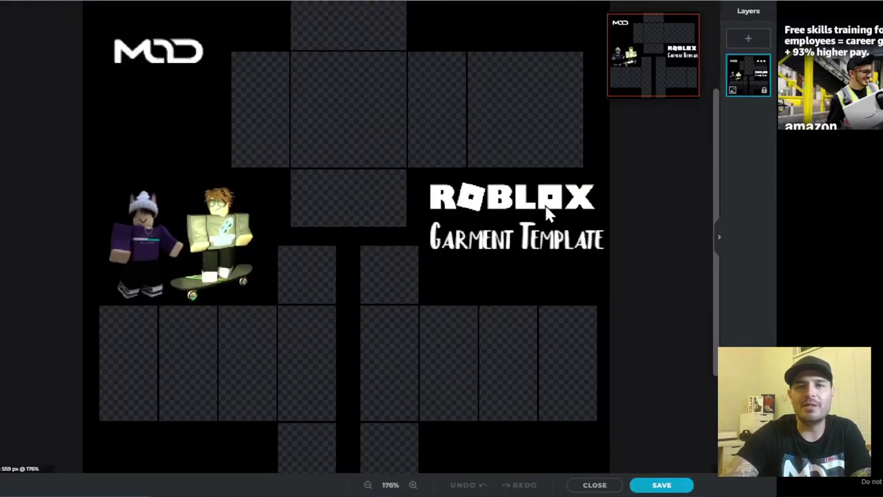
scroll(481, 161, down, 2)
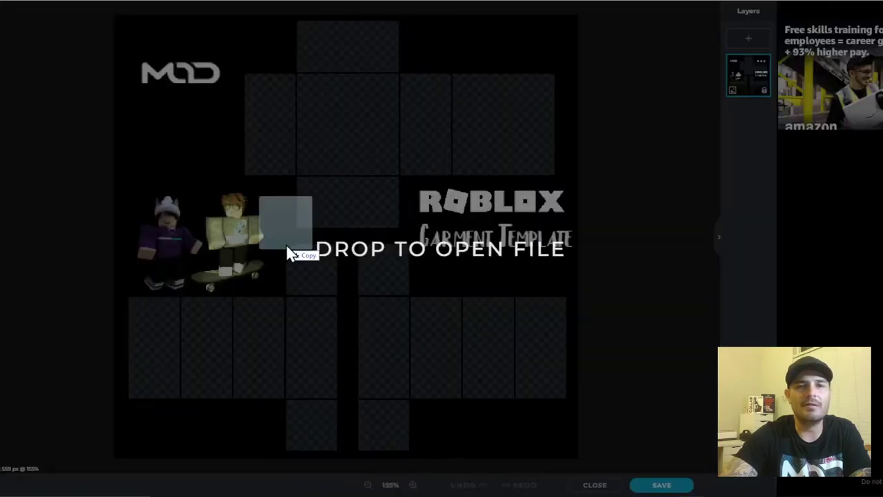
drag(286, 250, 290, 234)
click(498, 256)
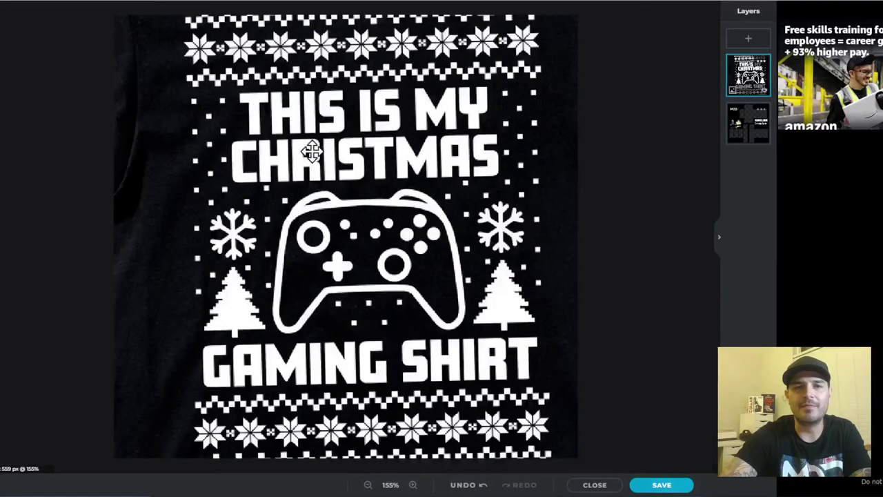
- Scale the Christmas shirt picture down and place it over the front torso panel
scroll(462, 165, up, 1)
scroll(462, 164, down, 2)
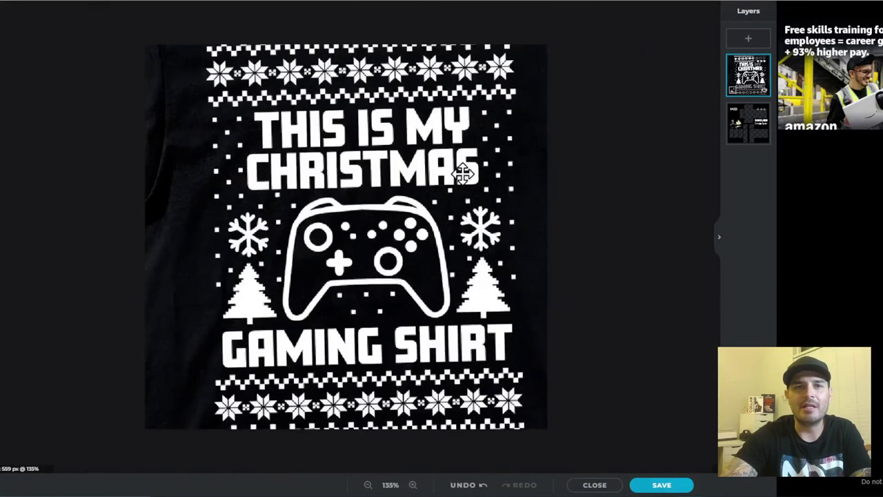
drag(52, 157, 128, 218)
drag(87, 63, 565, 332)
drag(625, 365, 179, 90)
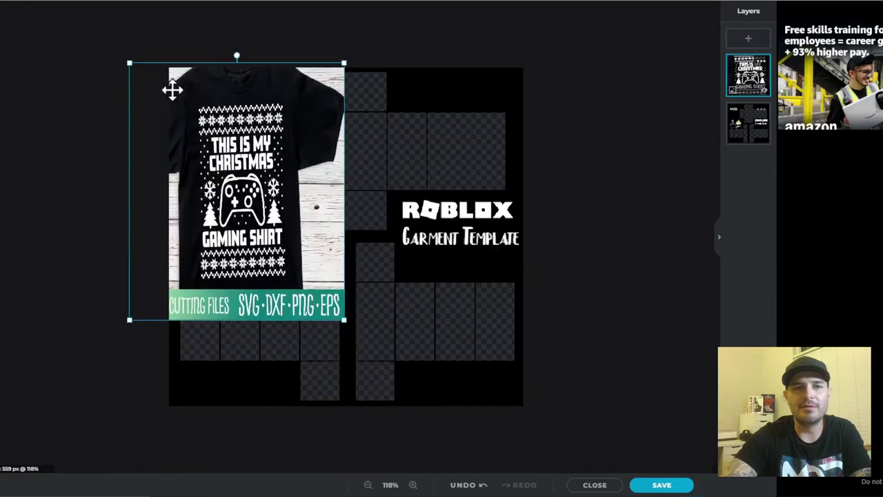
drag(131, 63, 232, 118)
drag(453, 106, 388, 156)
drag(366, 167, 361, 184)
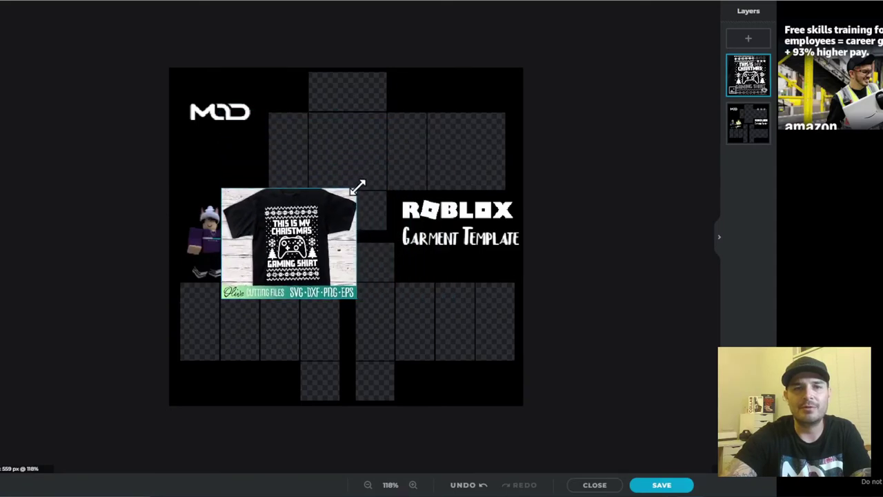
drag(302, 239, 360, 171)
click(1, 203)
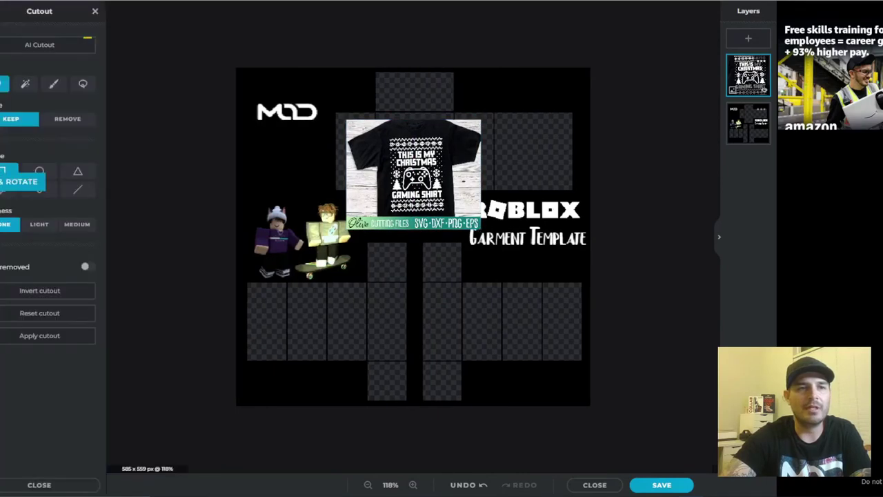
click(2, 183)
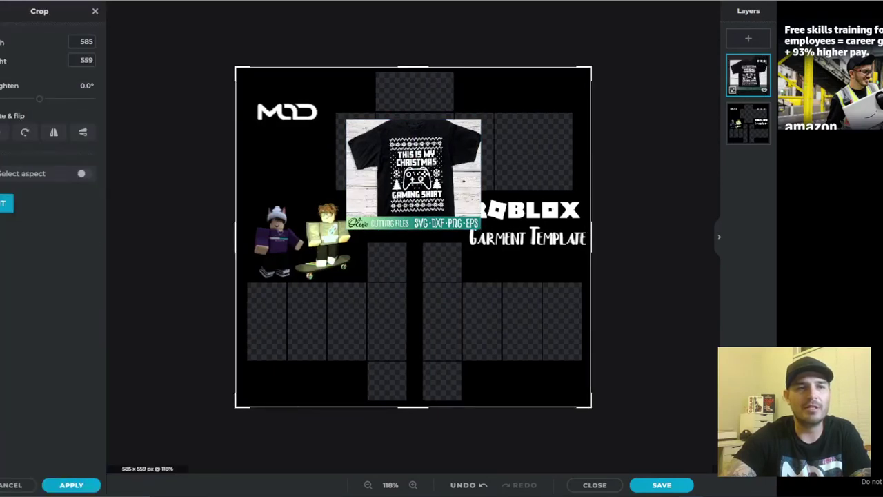
click(1, 203)
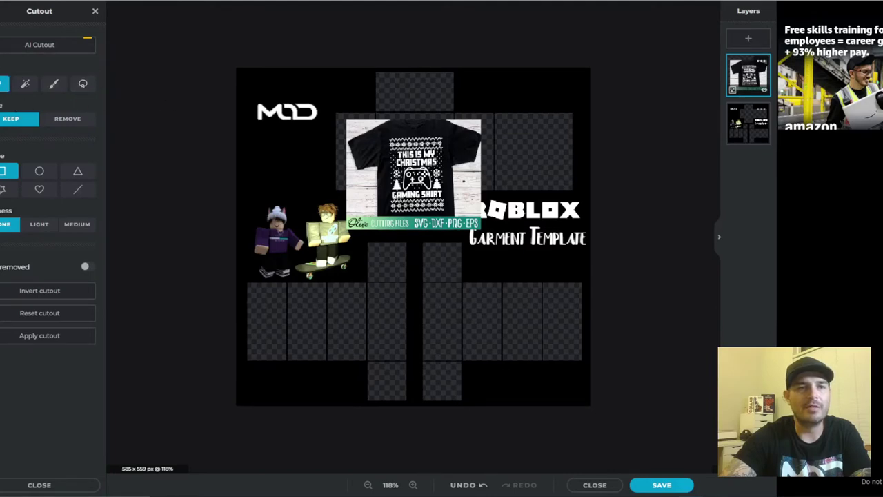
click(2, 59)
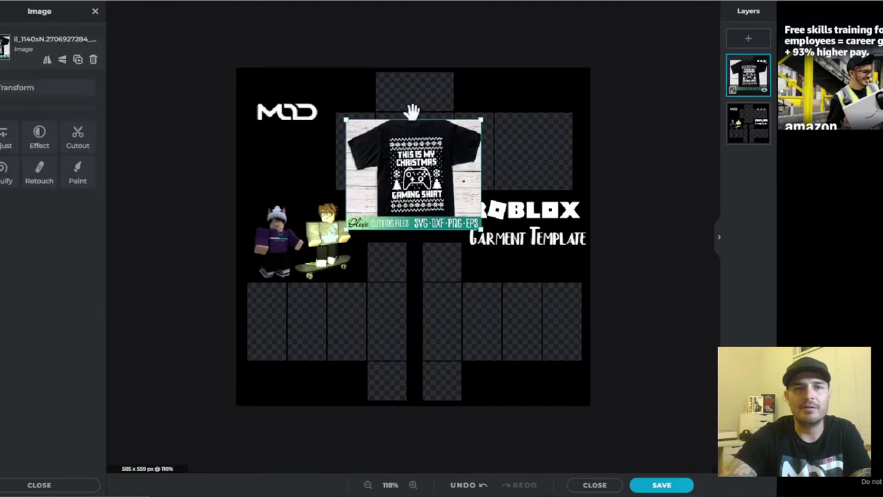
- Rotate the shirt picture slightly clockwise and cut it out with a rectangle that keeps only the printed Christmas graphic
drag(412, 114, 416, 113)
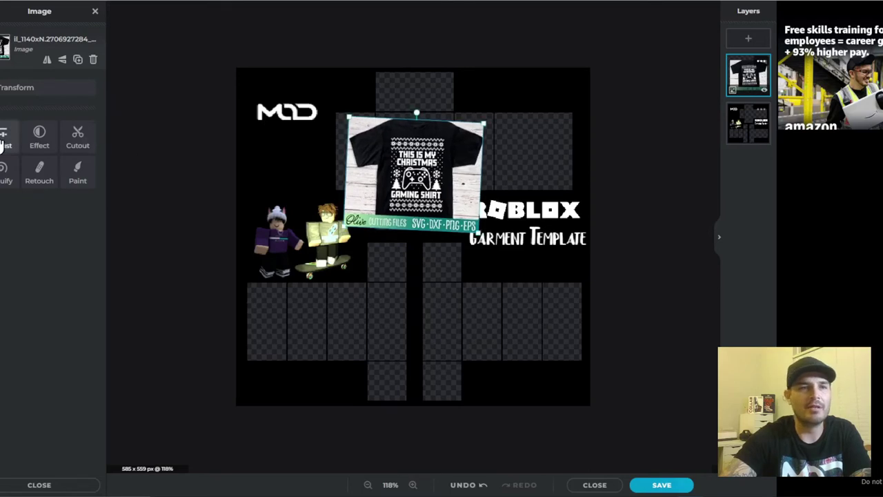
click(2, 203)
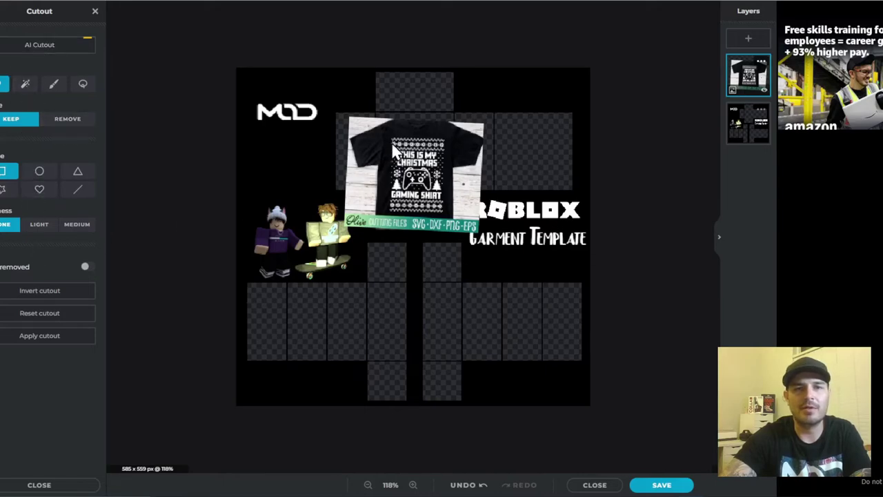
drag(388, 133, 447, 218)
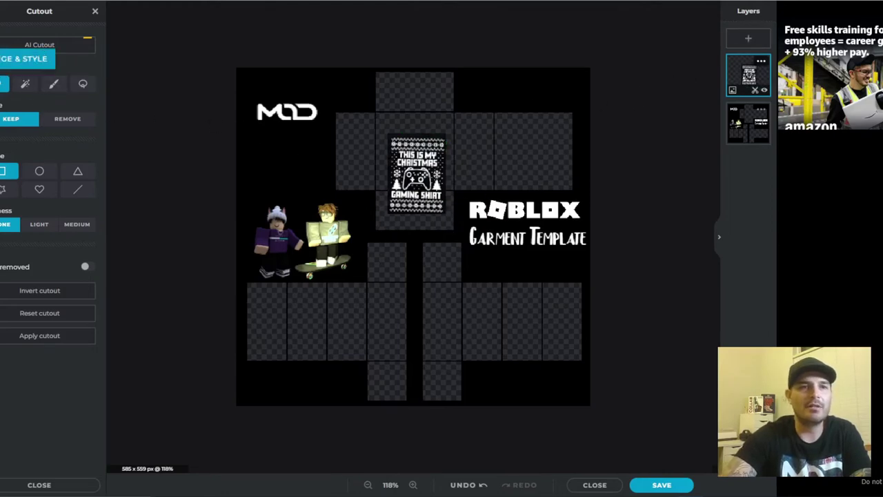
- Move the cut-out graphic up and shrink it slightly so it fits inside the front torso panel
click(2, 60)
drag(414, 166, 412, 147)
drag(480, 98, 467, 111)
drag(407, 146, 415, 137)
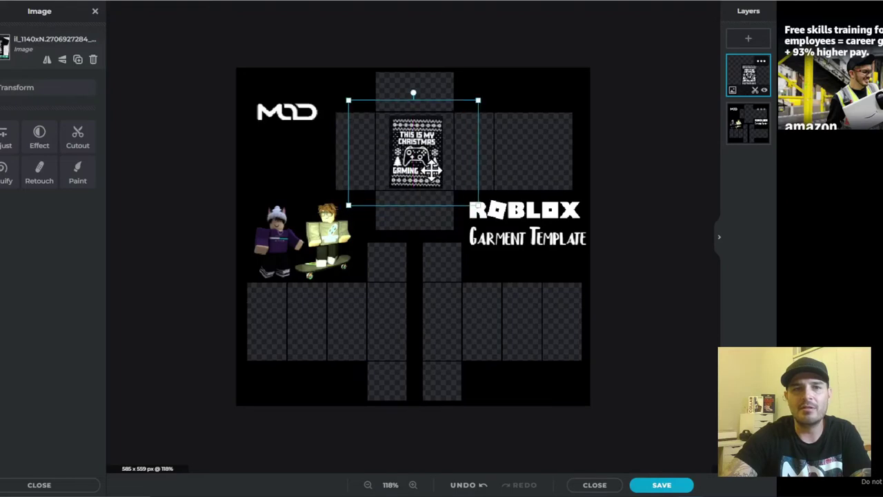
- Fine-tune the graphic's rotation counterclockwise and center it on the front torso panel
scroll(421, 159, up, 3)
drag(720, 166, 704, 105)
drag(441, 196, 437, 195)
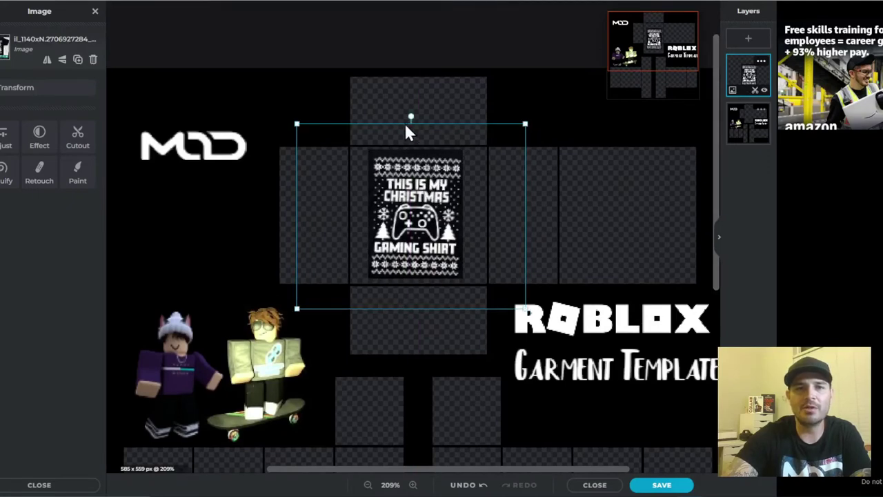
drag(408, 117, 405, 118)
drag(430, 192, 436, 194)
click(556, 141)
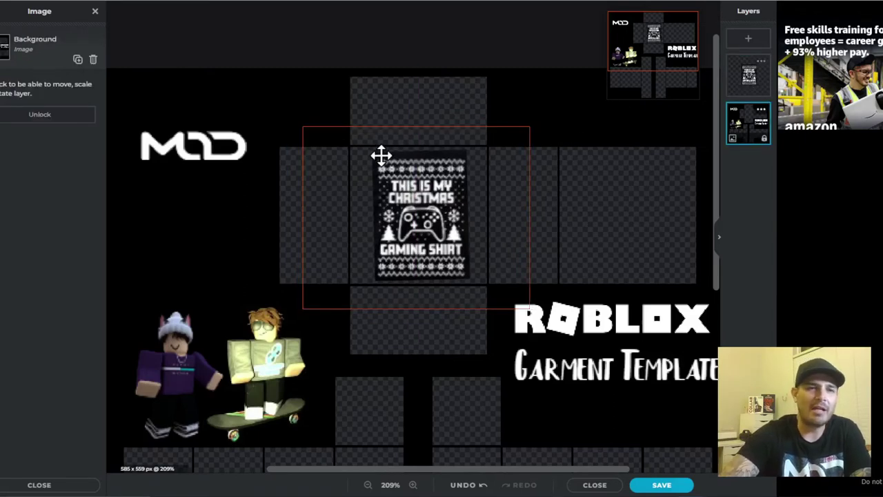
- Add a rectangle shape layer behind the graphic and stretch it to cover all the torso panels
click(748, 38)
click(536, 245)
drag(503, 299, 519, 169)
key(ctrl+z)
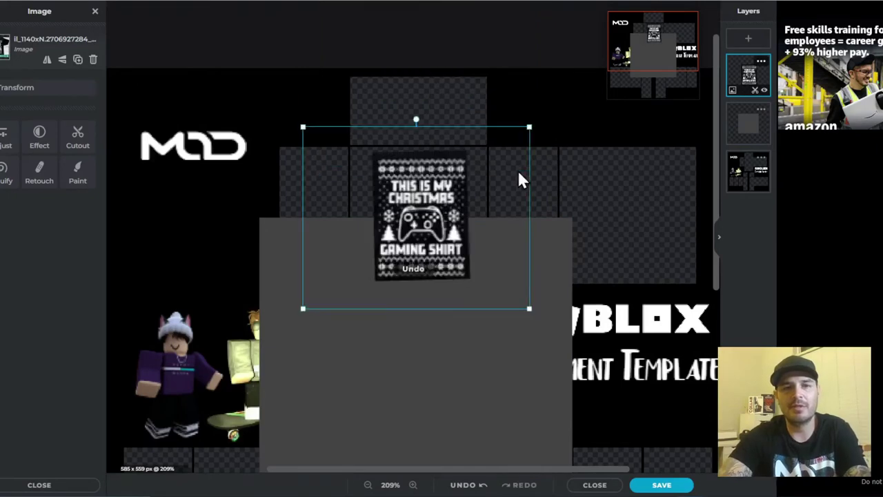
click(470, 377)
drag(470, 378, 477, 224)
drag(578, 360, 708, 359)
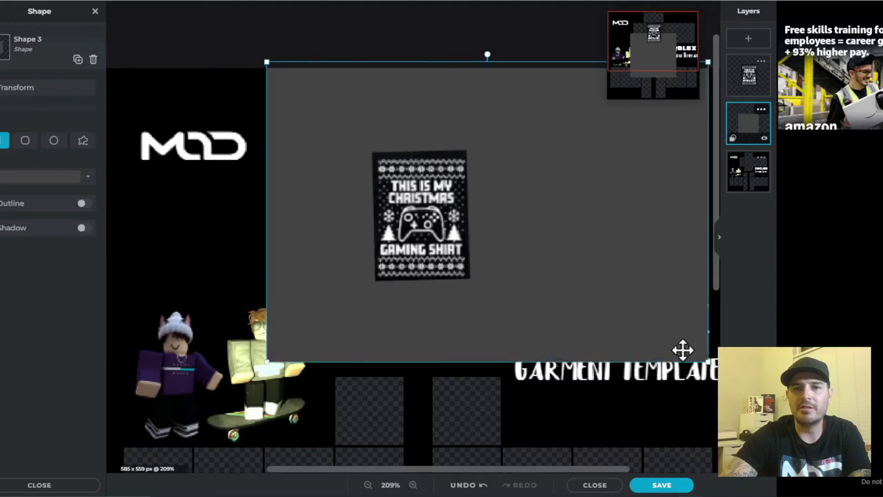
- Move the rectangle layer beneath the template background layer and select it
drag(753, 121, 757, 202)
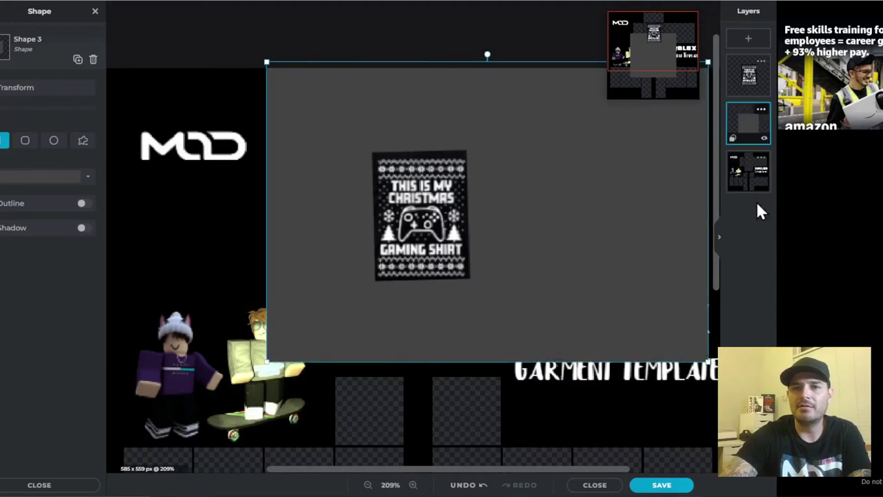
click(739, 119)
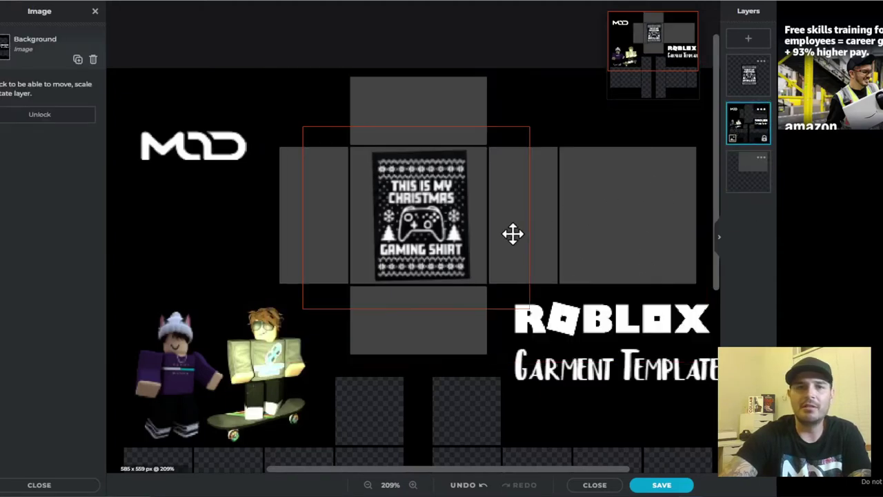
click(753, 174)
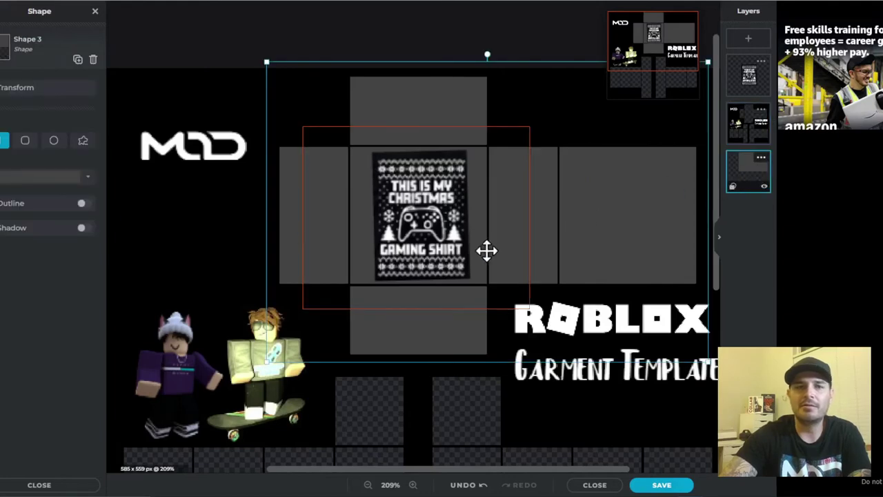
- Set the torso rectangle's fill to black
click(60, 175)
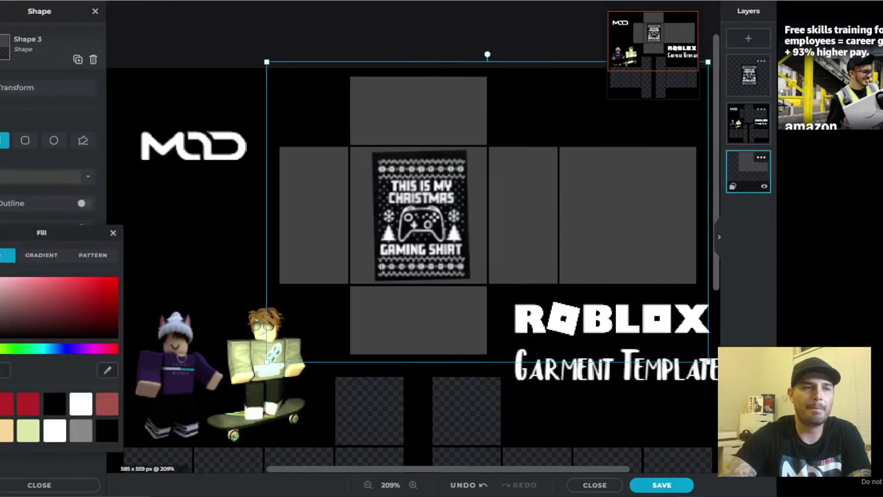
click(54, 404)
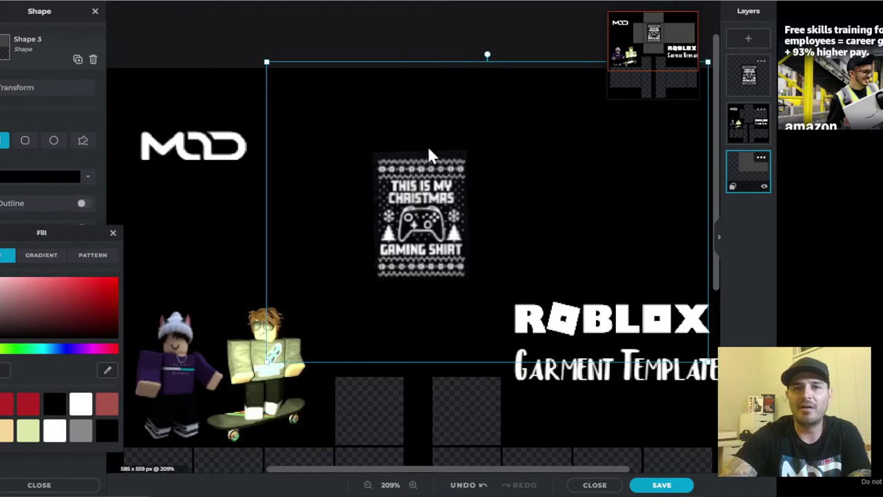
click(338, 34)
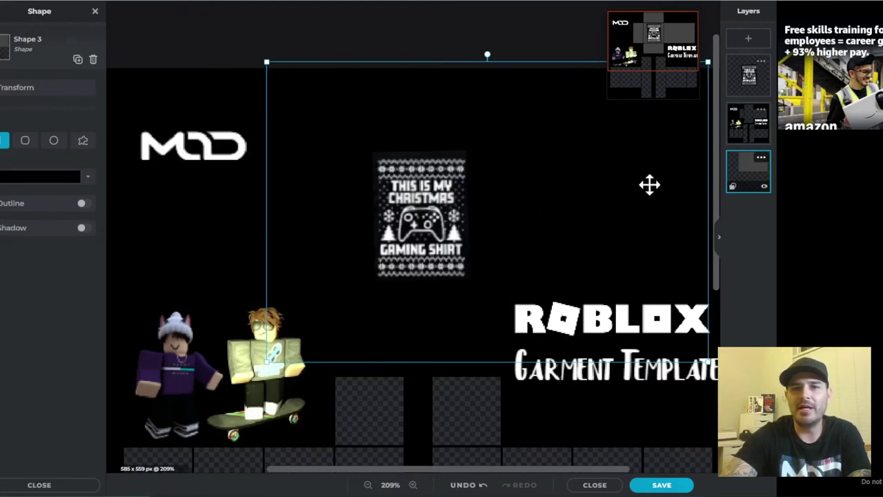
- Match the torso rectangle's fill to the graphic's dark fabric by sampling the color near its upper edge
click(30, 178)
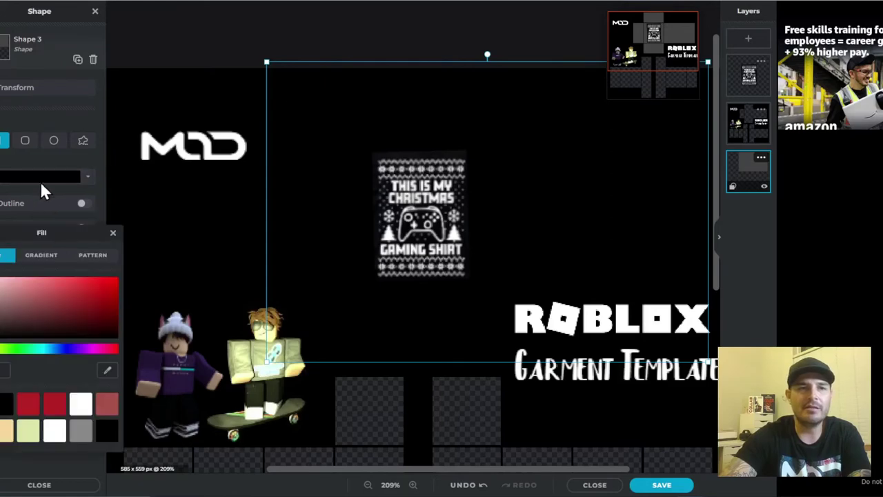
click(107, 371)
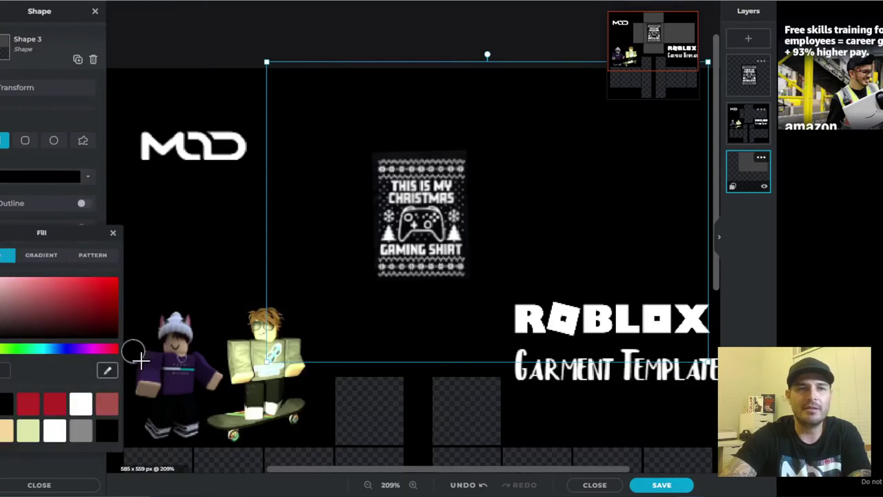
click(389, 158)
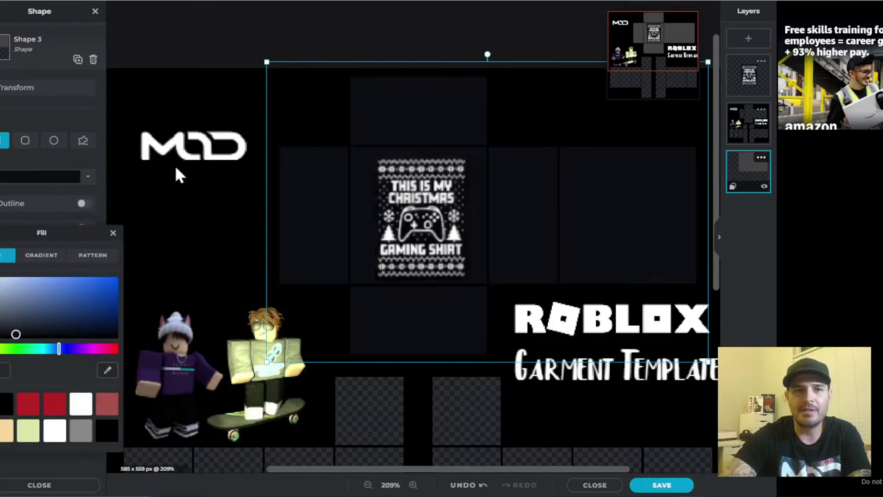
click(176, 41)
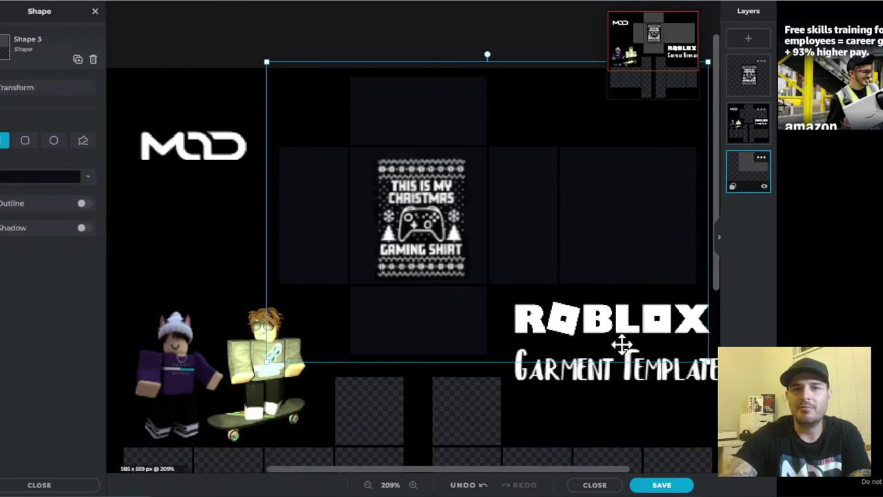
- Duplicate the dark torso rectangle and stretch the copy across both arms, covering the upper half of the sleeve panels
scroll(517, 324, down, 3)
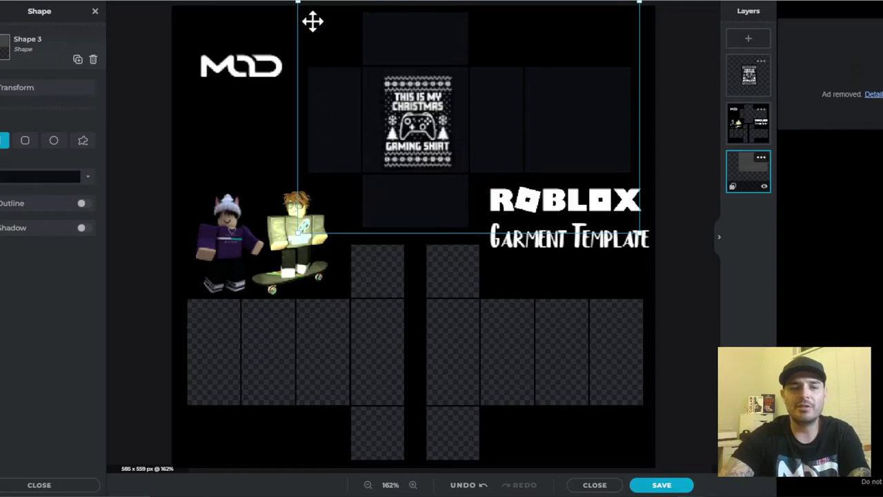
key(ctrl+c)
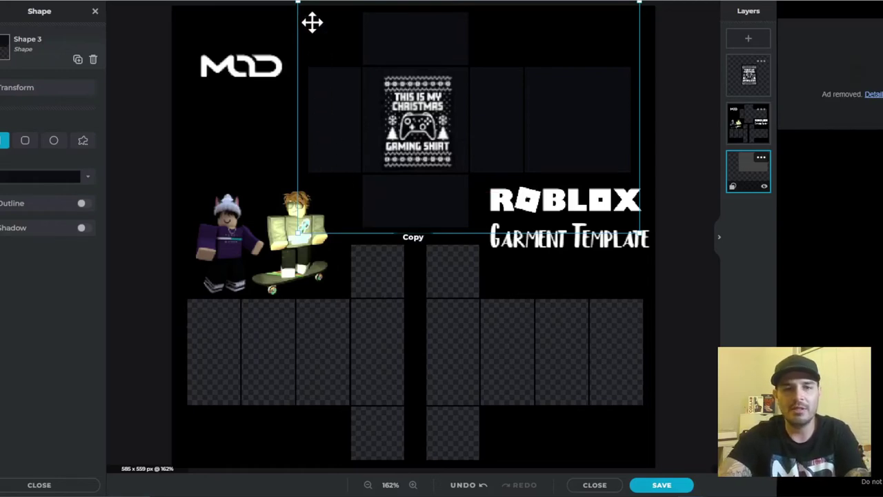
key(ctrl+v)
drag(290, 321, 210, 315)
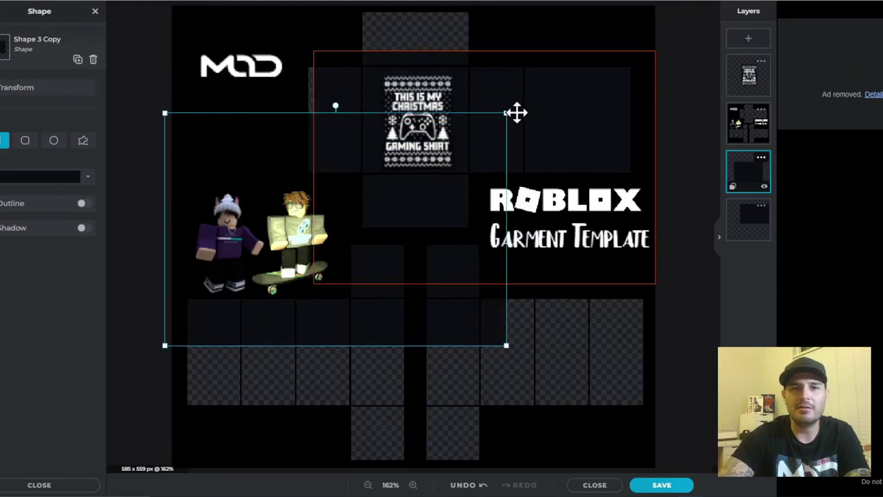
drag(507, 112, 672, 238)
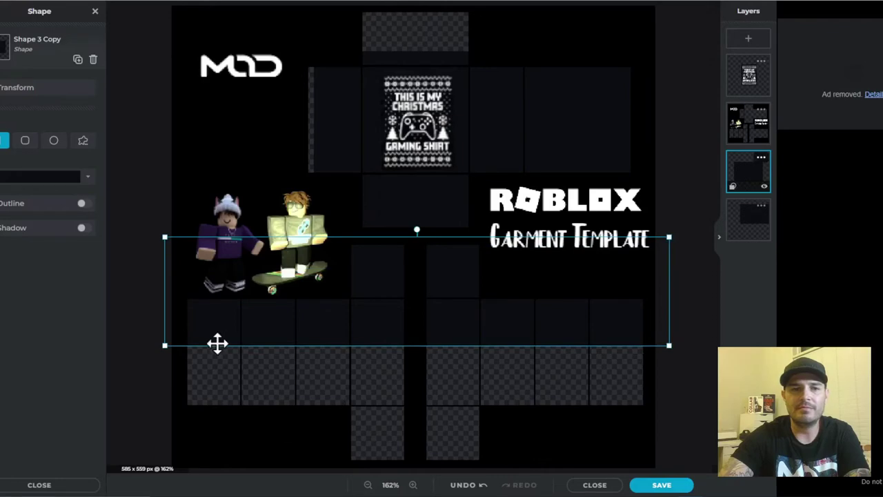
drag(167, 347, 167, 352)
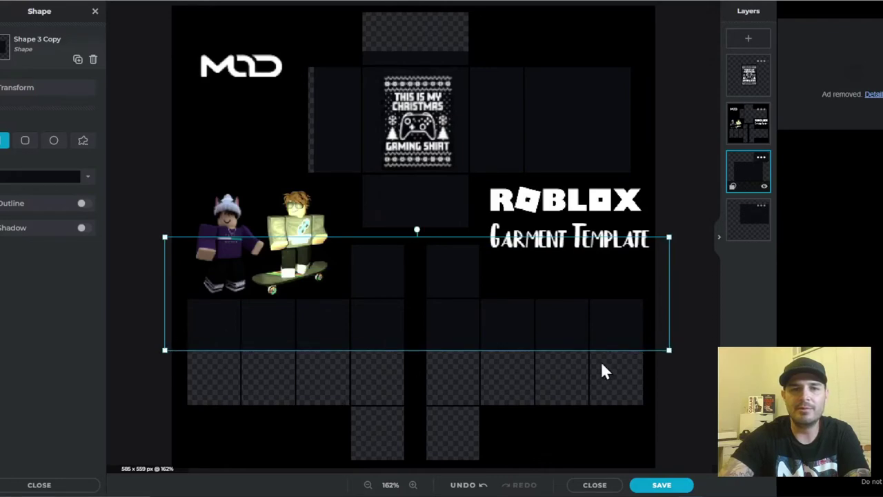
click(680, 371)
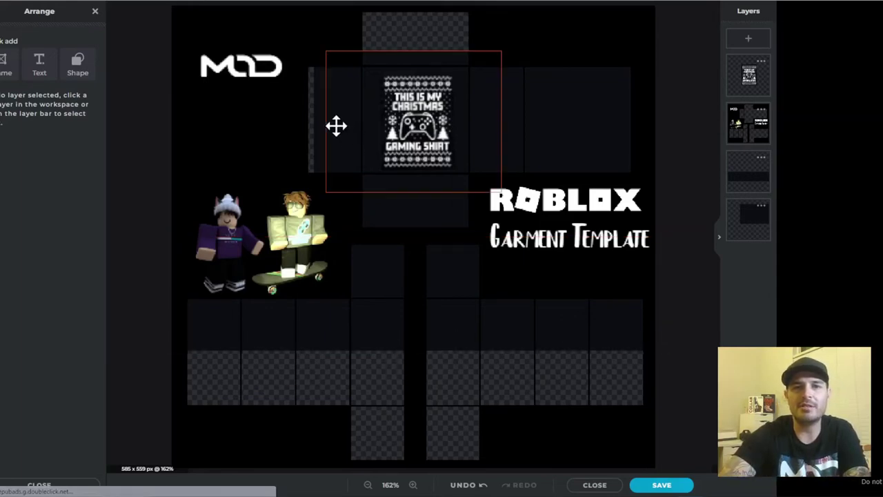
- Move the dark torso rectangle left and up so it fully covers the side torso panel and the upper torso flap
drag(324, 120, 308, 108)
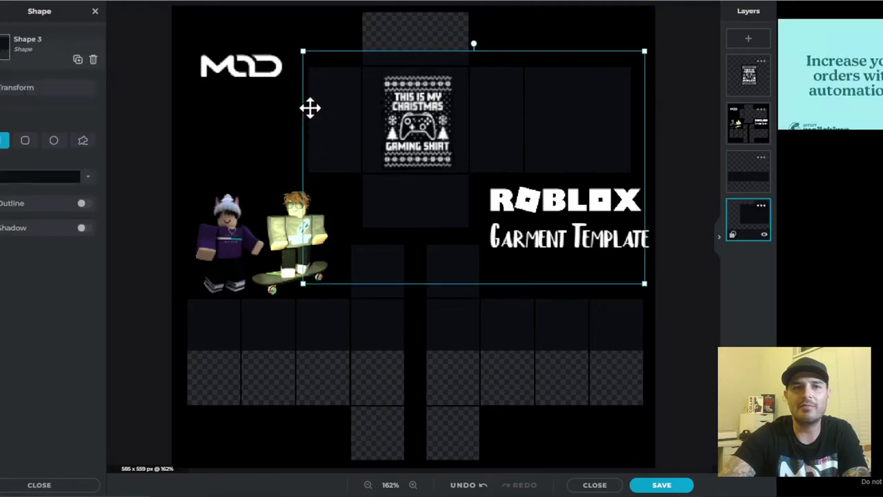
drag(541, 59, 540, 8)
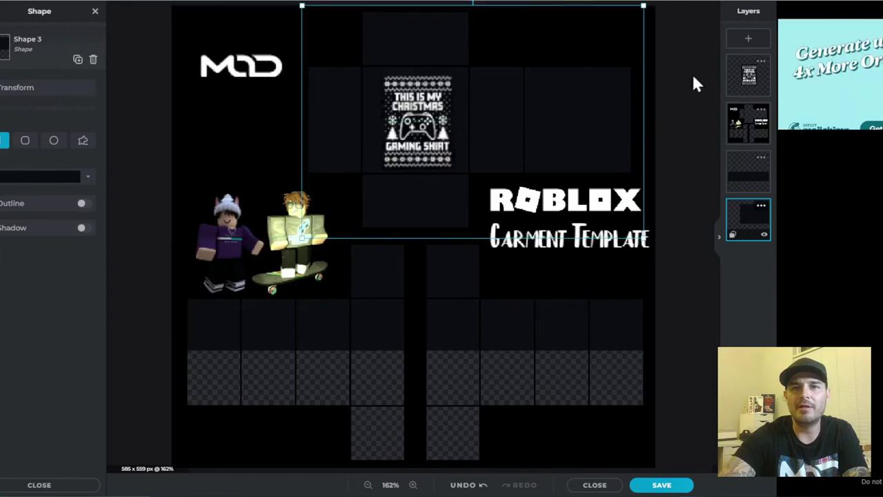
click(688, 166)
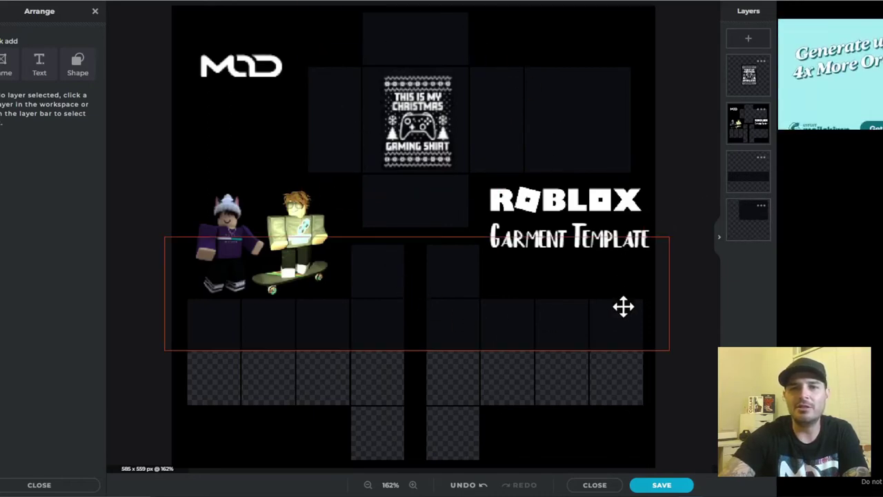
- Save the finished shirt texture as a PNG named christmas gamer in Downloads and dismiss the sign-up prompt
click(679, 486)
click(584, 317)
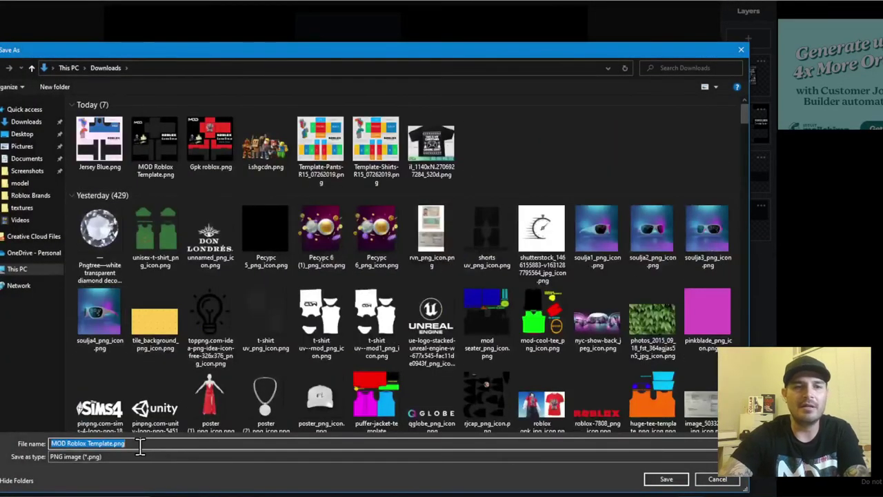
text(christ)
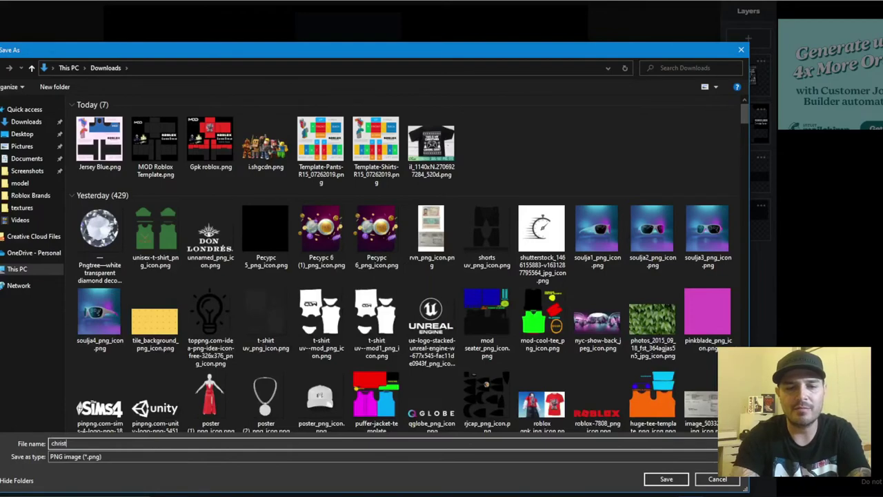
text(mas game)
key(Return)
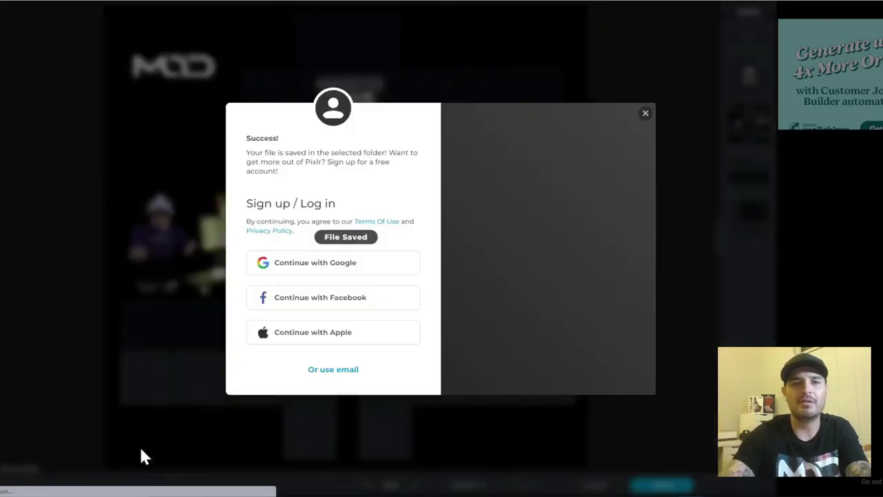
click(645, 113)
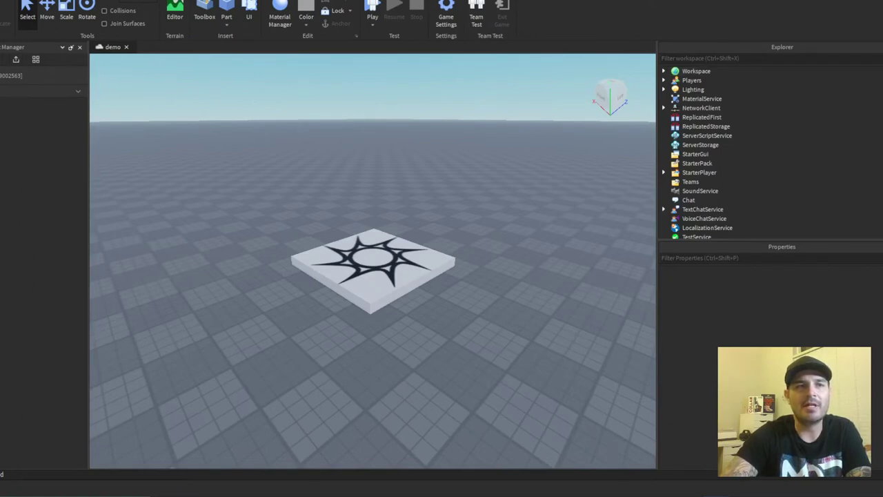
- In Roblox Studio, create a new Baseplate place and save it to Roblox under the name Demo
click(1, 1)
click(1, 5)
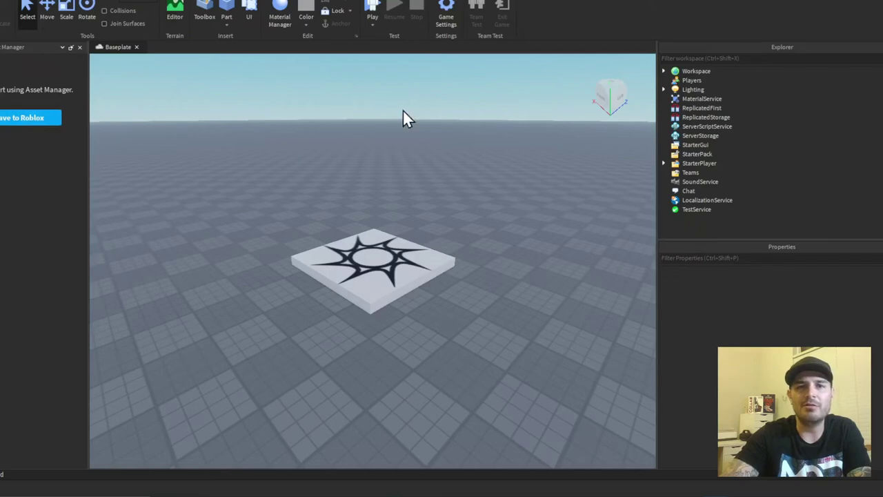
click(23, 124)
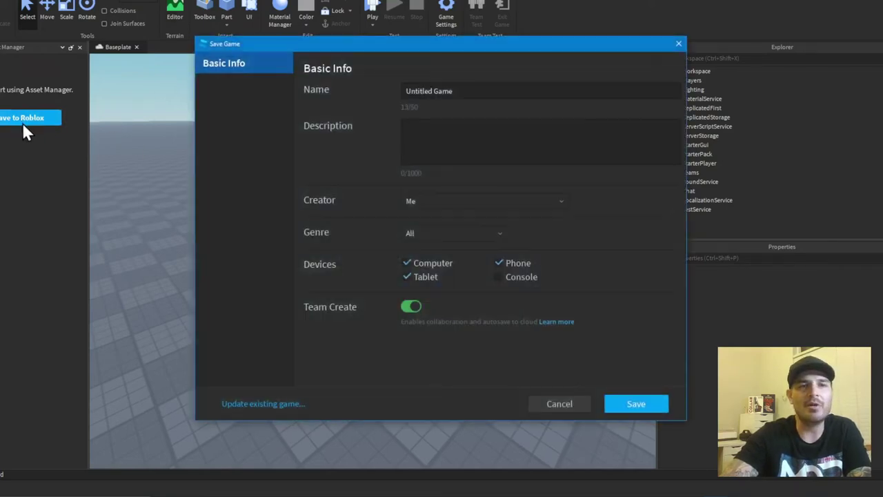
double_click(475, 92)
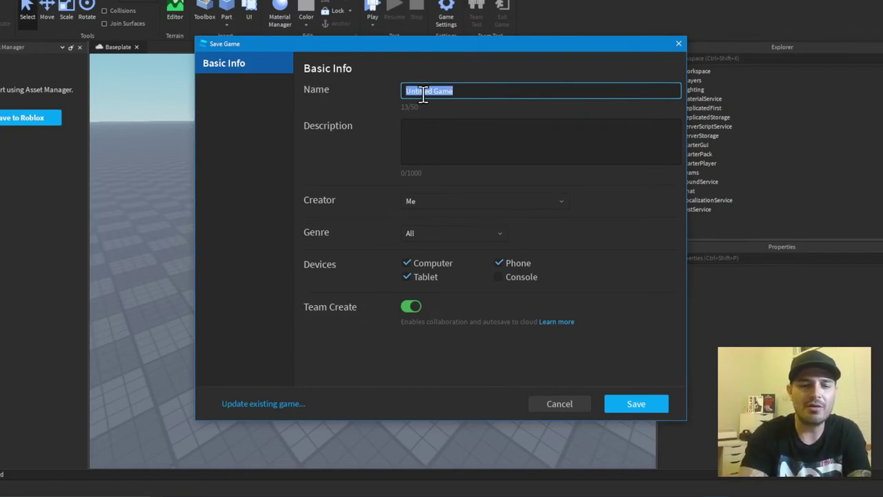
text(Demo)
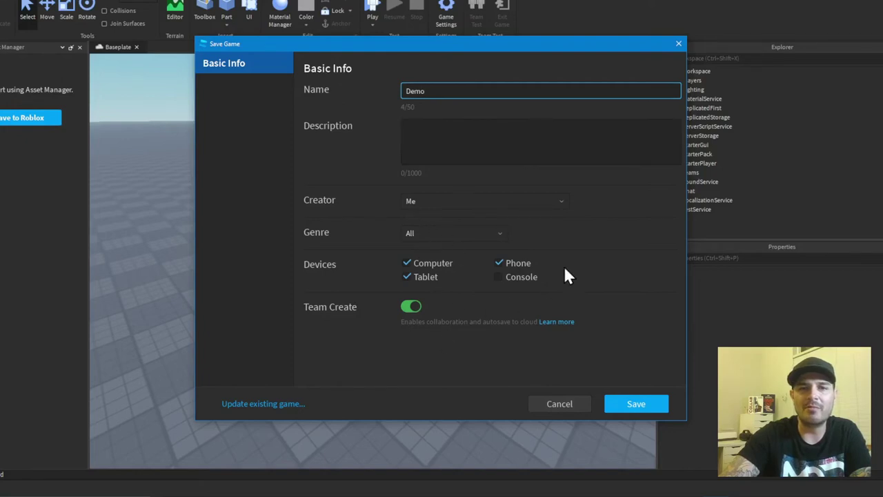
click(635, 407)
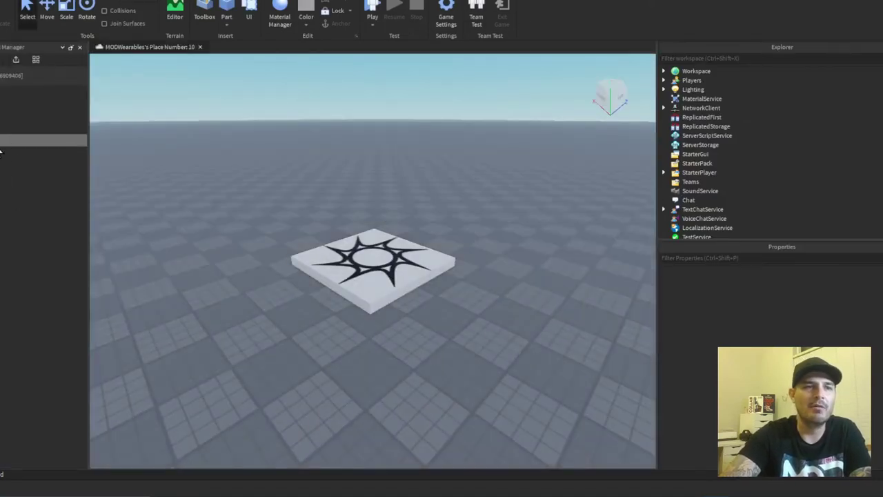
- Import christmas gamer.png into the game's Images assets with Bulk Import and select the imported image
click(2, 141)
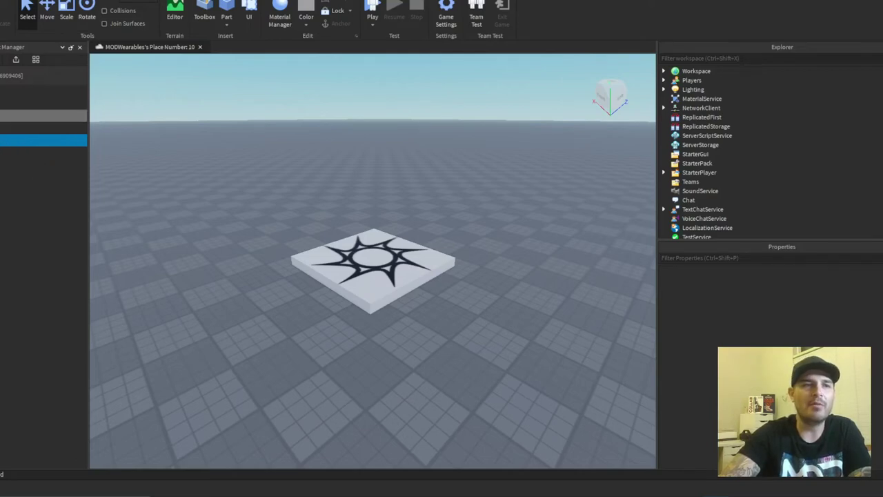
double_click(53, 140)
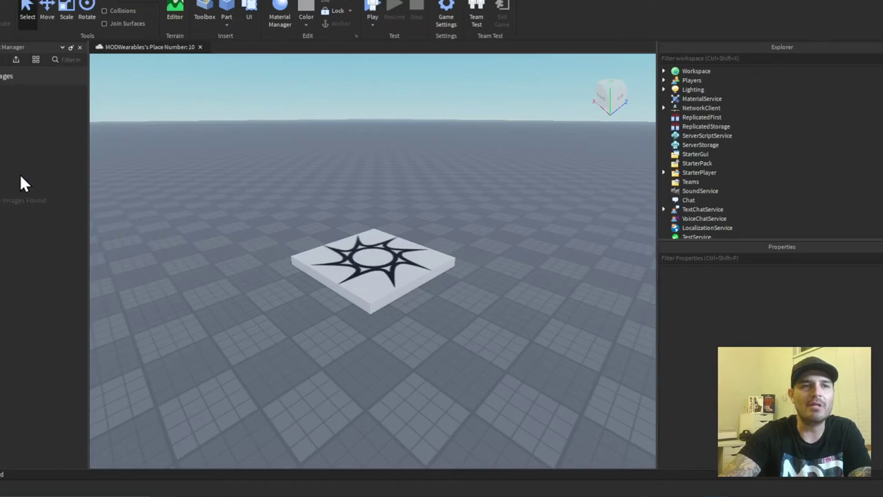
click(16, 59)
click(84, 73)
click(338, 231)
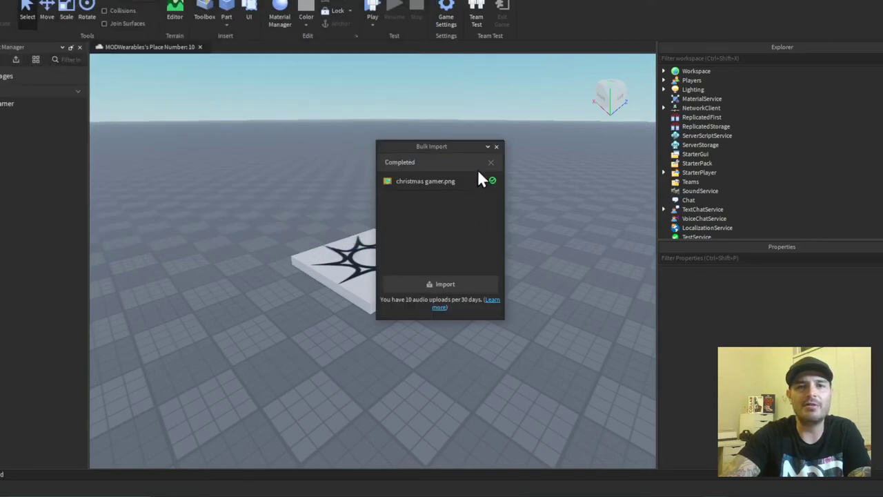
click(496, 146)
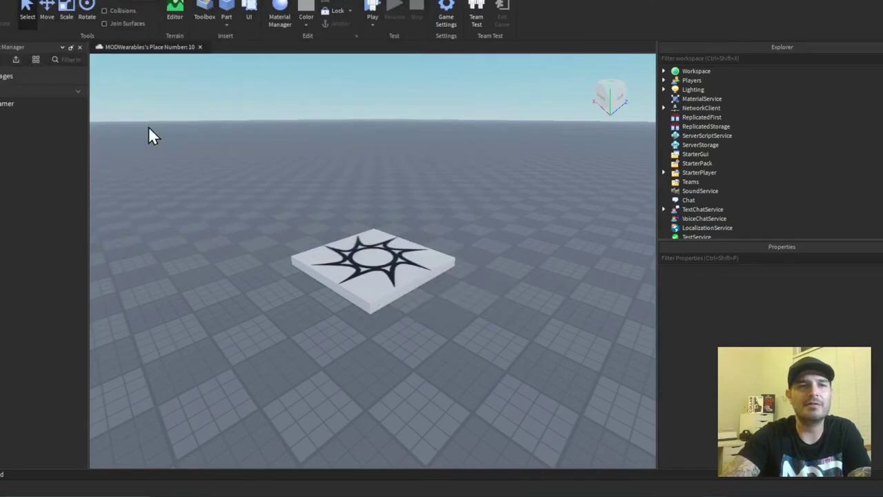
click(4, 105)
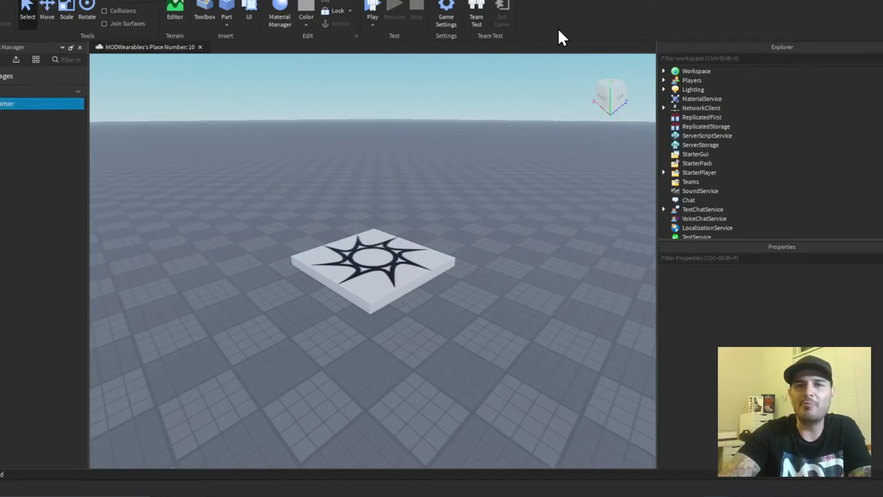
- Start a play test and walk the avatar around so it faces the camera on the spawn pad
click(378, 8)
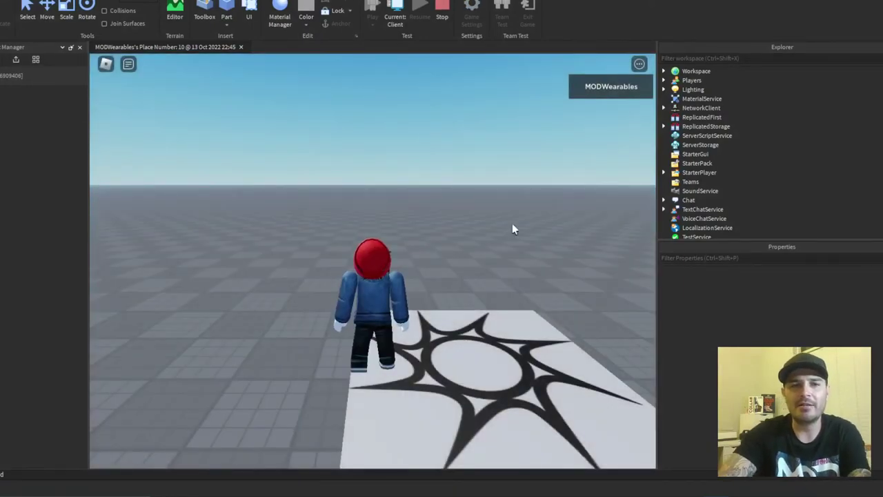
key(w)
key(s)
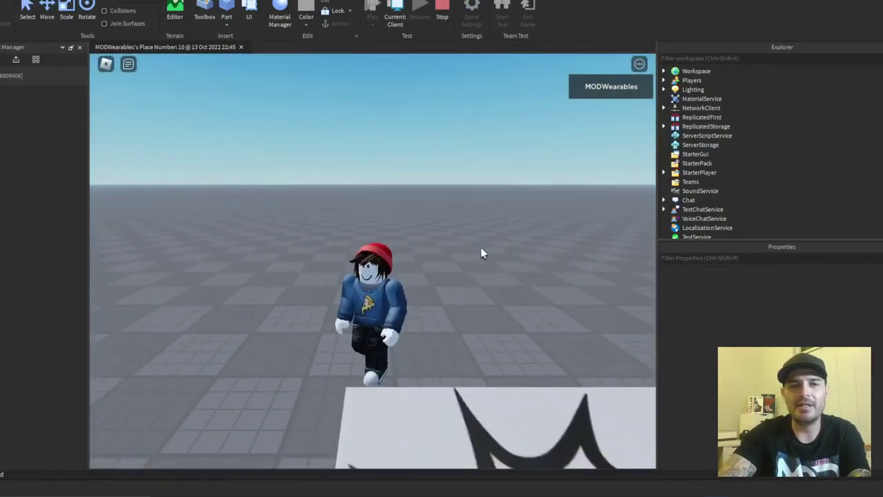
key(d)
key(a)
key(d)
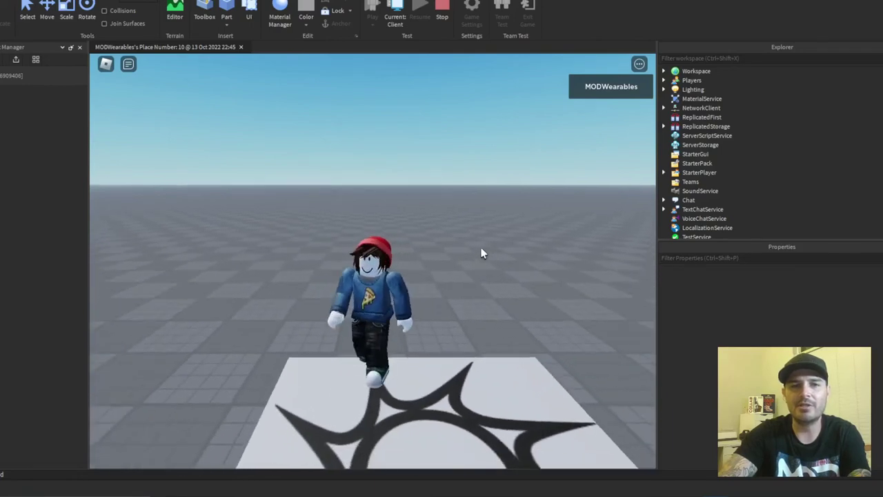
- Set the ShirtTemplate of the avatar's Shirt object in the Workspace to the imported christmas gamer image
mouse_move(682, 71)
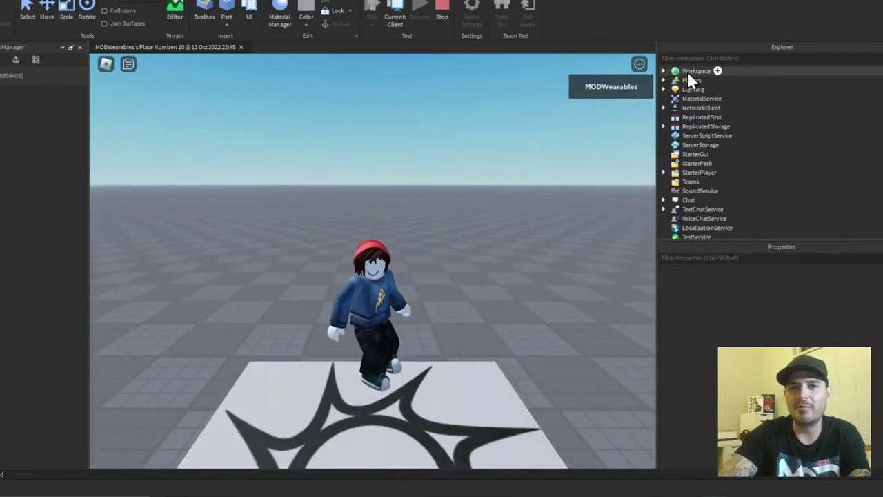
click(663, 71)
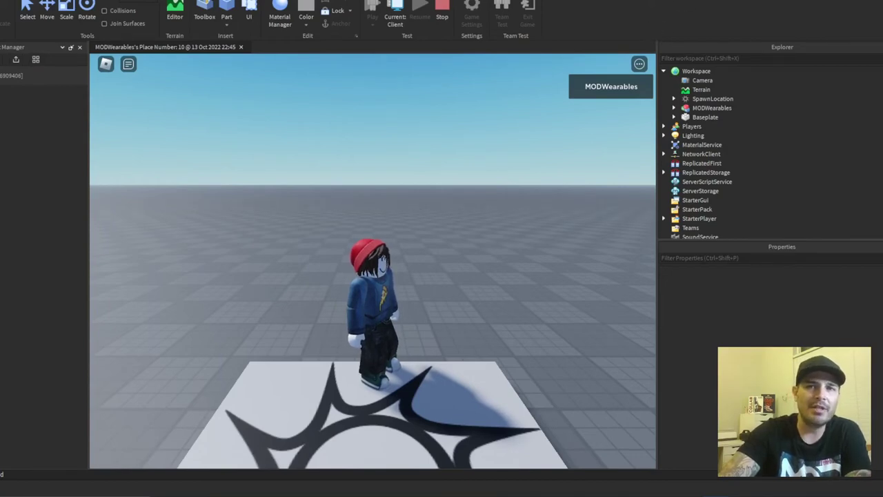
click(704, 116)
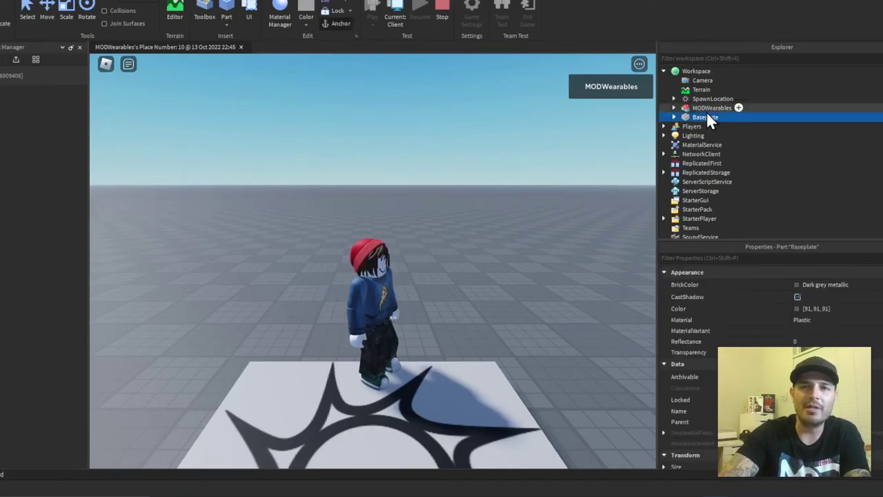
click(703, 109)
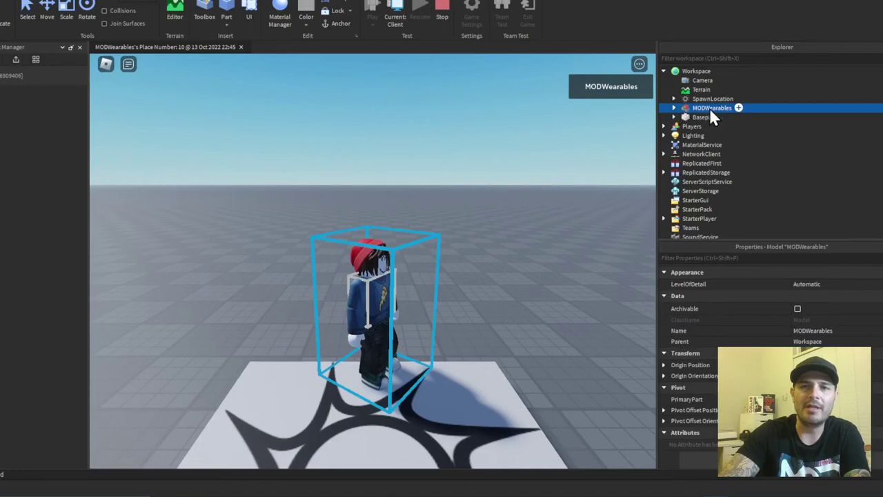
click(674, 108)
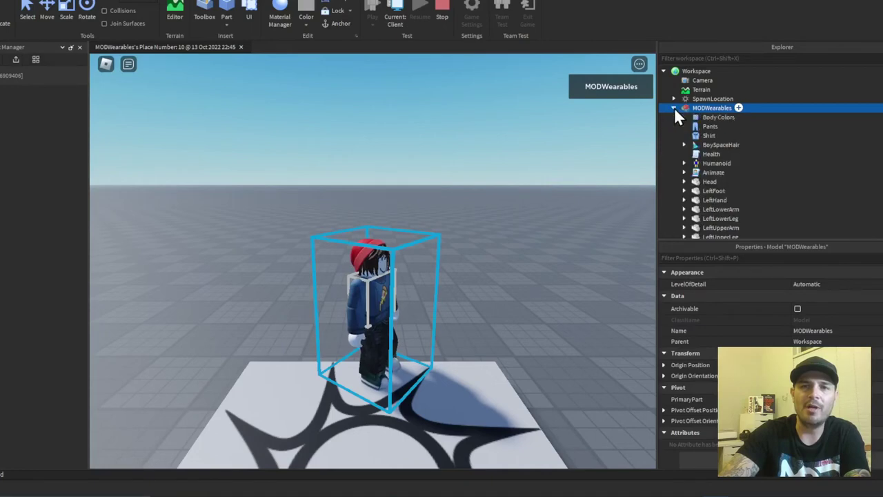
click(737, 135)
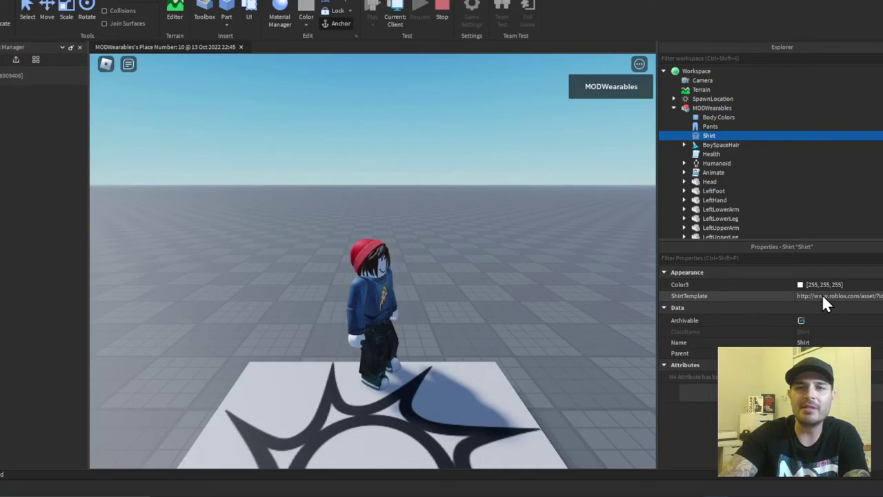
click(871, 297)
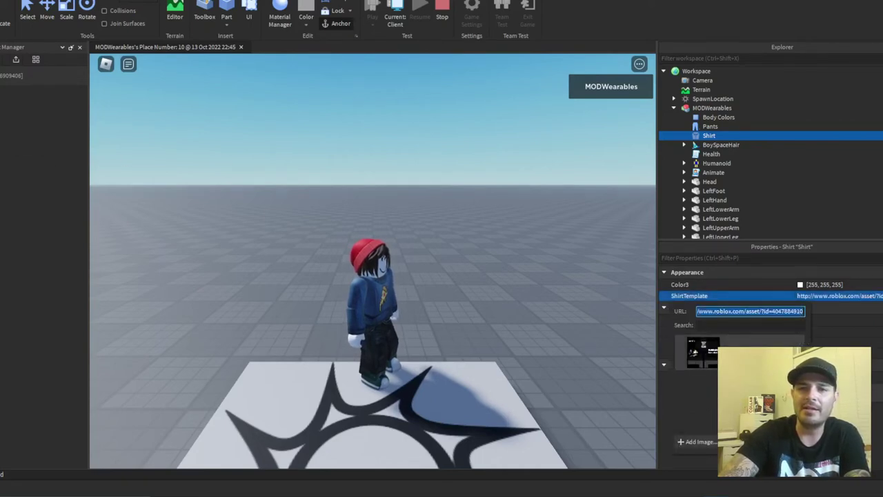
click(702, 352)
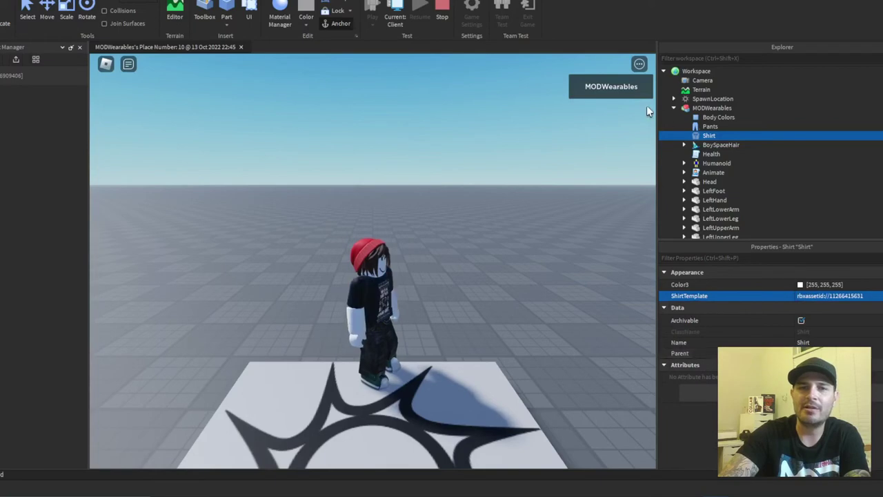
- Examine the Christmas gaming shirt on the avatar up close, checking the chest graphic, sleeves and back
right_drag(568, 241, 512, 263)
scroll(448, 329, up, 3)
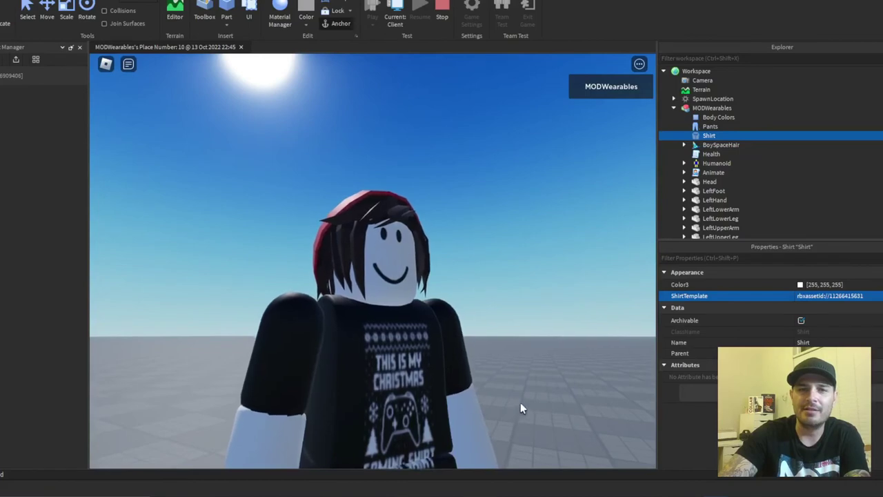
right_drag(521, 403, 520, 402)
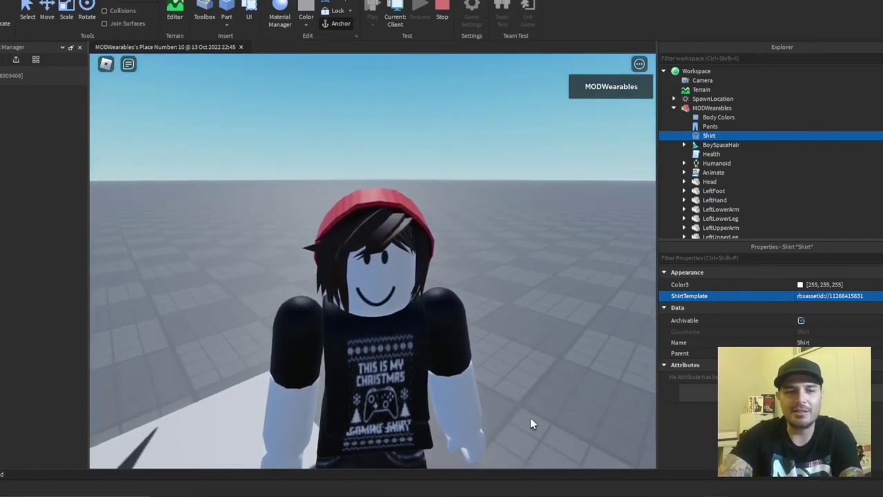
key(w)
key(s)
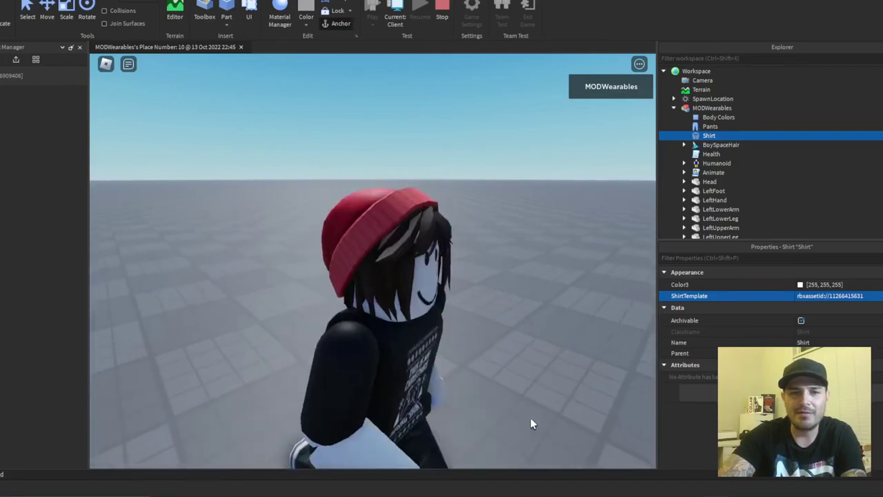
key(d)
scroll(523, 431, up, 1)
scroll(524, 432, down, 2)
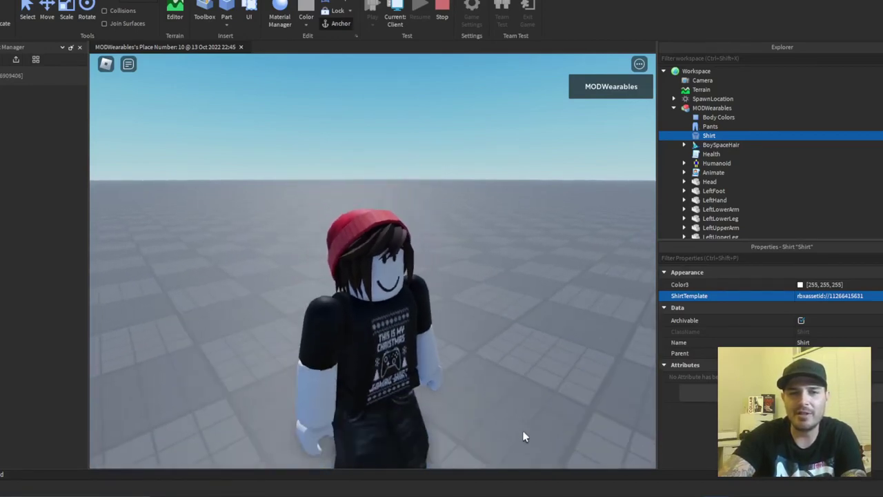
right_drag(523, 432, 524, 434)
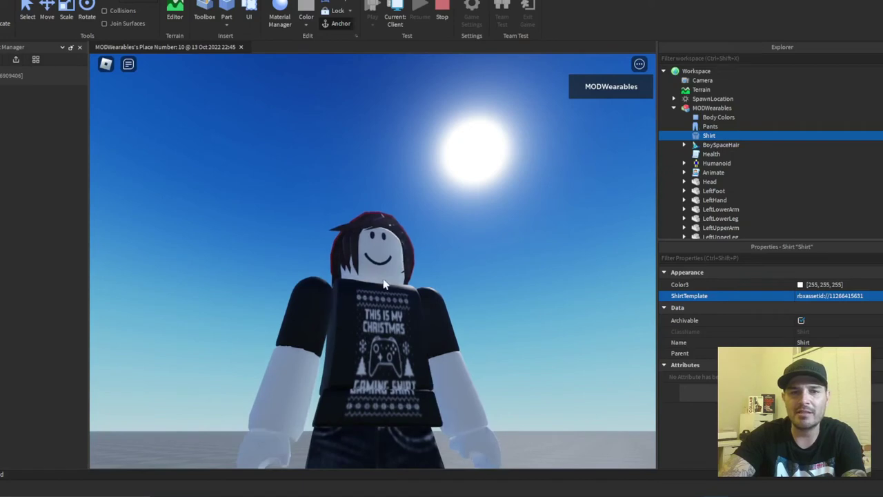
right_drag(571, 372, 571, 372)
right_drag(437, 377, 389, 357)
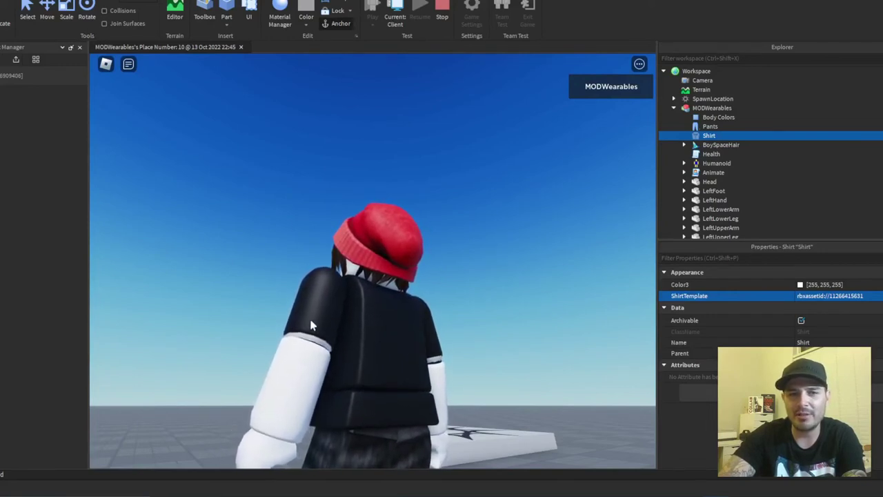
right_drag(454, 370, 454, 368)
right_drag(378, 312, 404, 341)
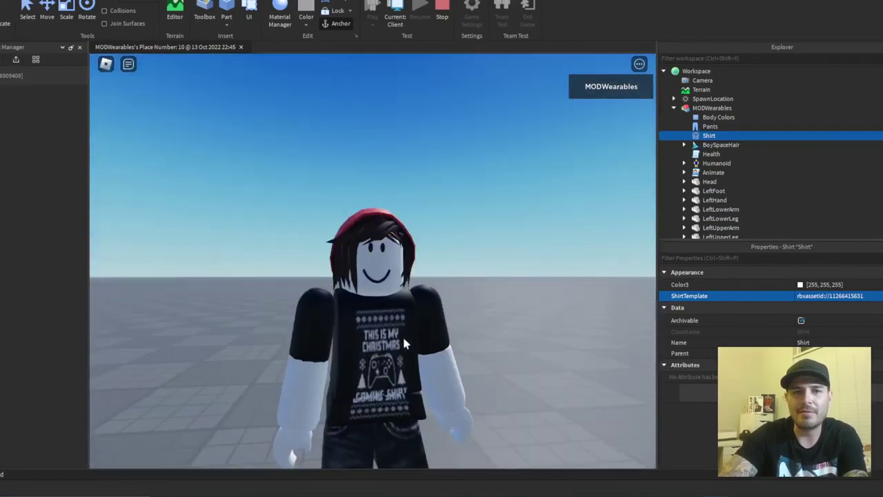
- Stop the play test, switch to Pixlr, and shrink the Christmas graphic, re-centring it on the front torso panel
click(441, 15)
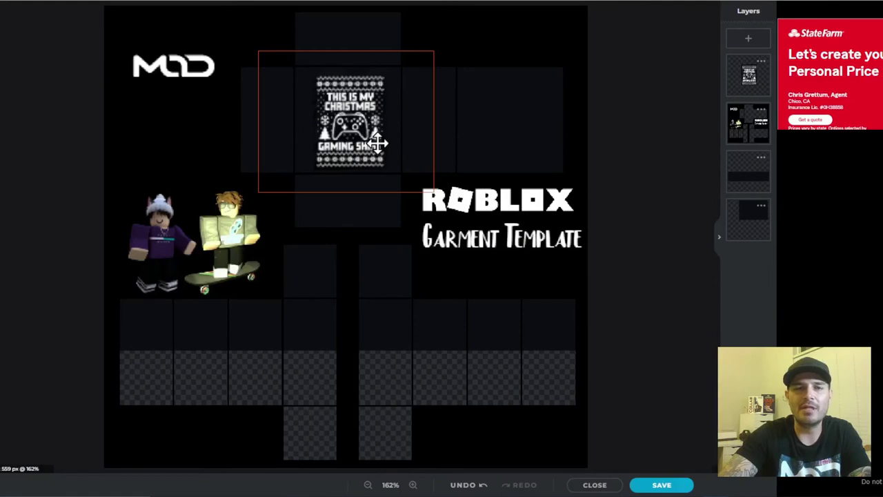
click(374, 141)
drag(341, 145, 404, 140)
drag(494, 188, 450, 154)
drag(380, 111, 419, 114)
- Select the dark torso background shape and widen it slightly beyond the outer edge of the torso area
click(452, 36)
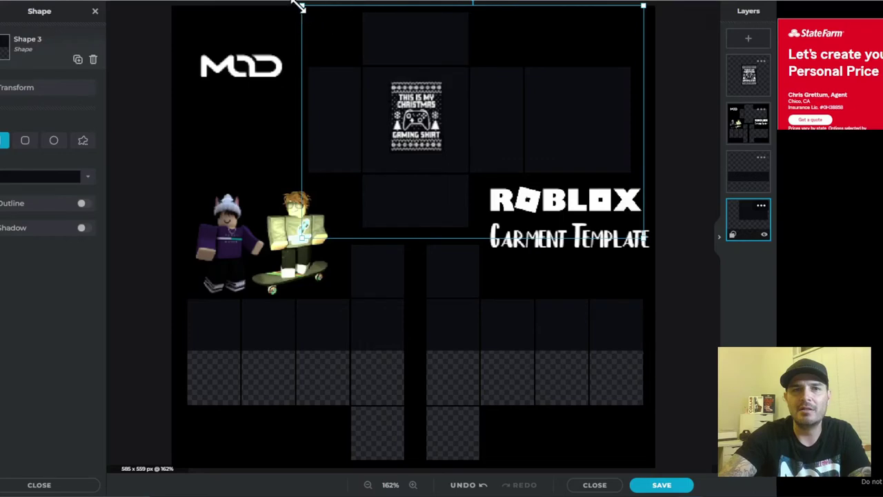
mouse_move(299, 6)
mouse_down()
mouse_move(296, 34)
mouse_move(295, 6)
mouse_up()
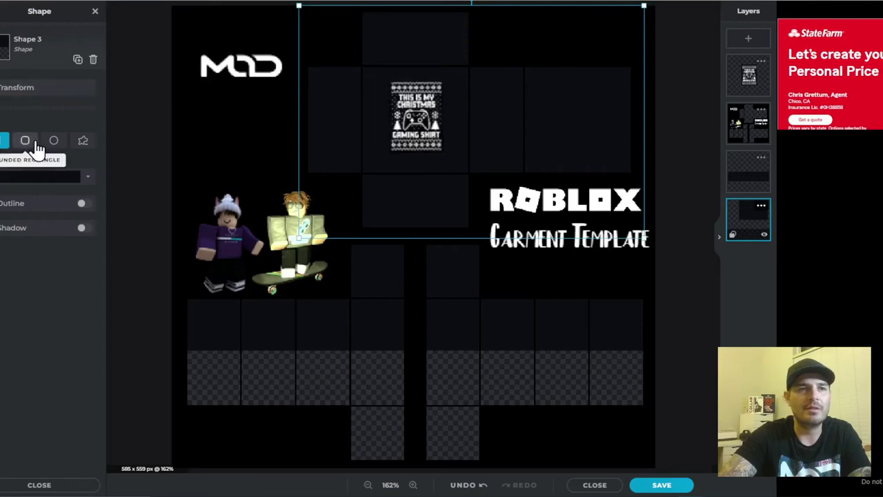
click(748, 38)
click(530, 241)
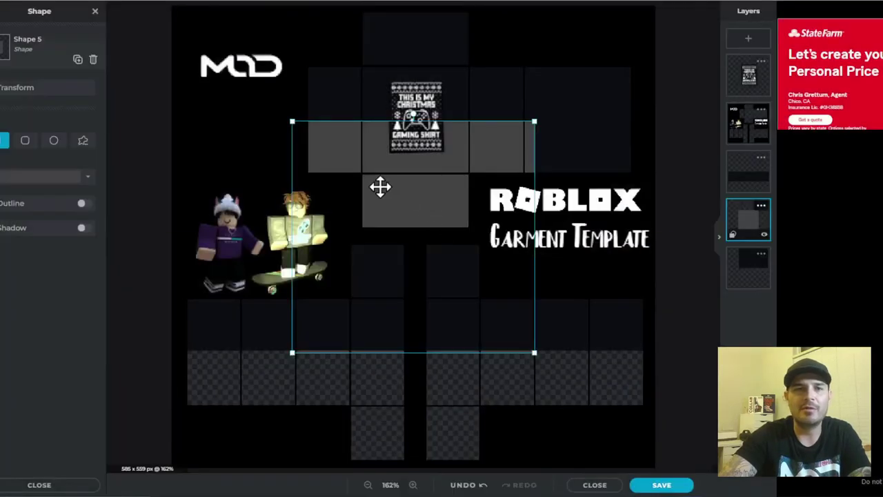
key(Delete)
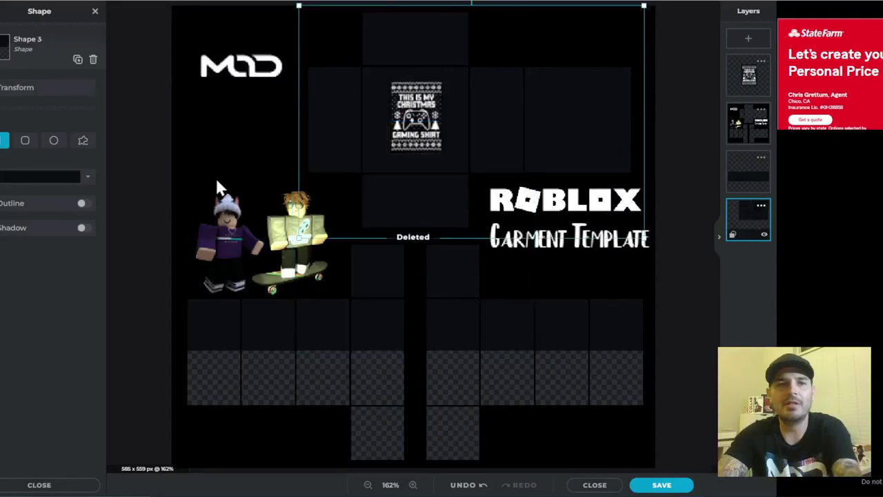
click(54, 140)
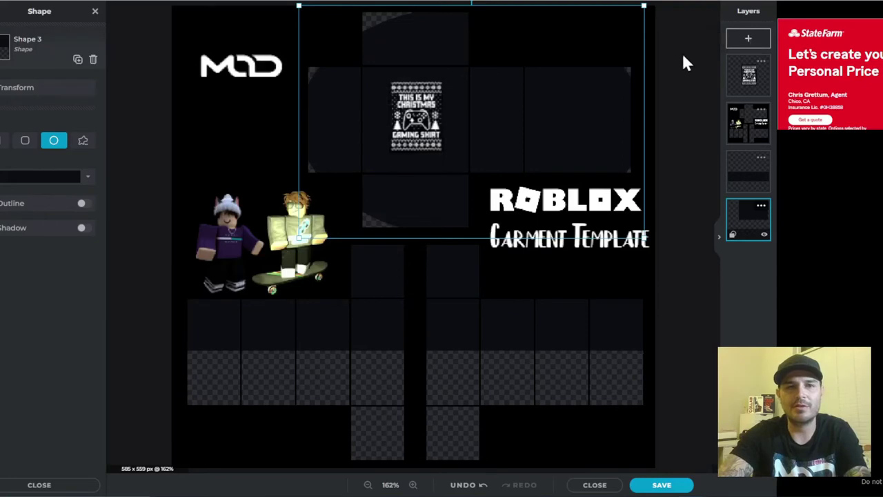
key(ctrl+z)
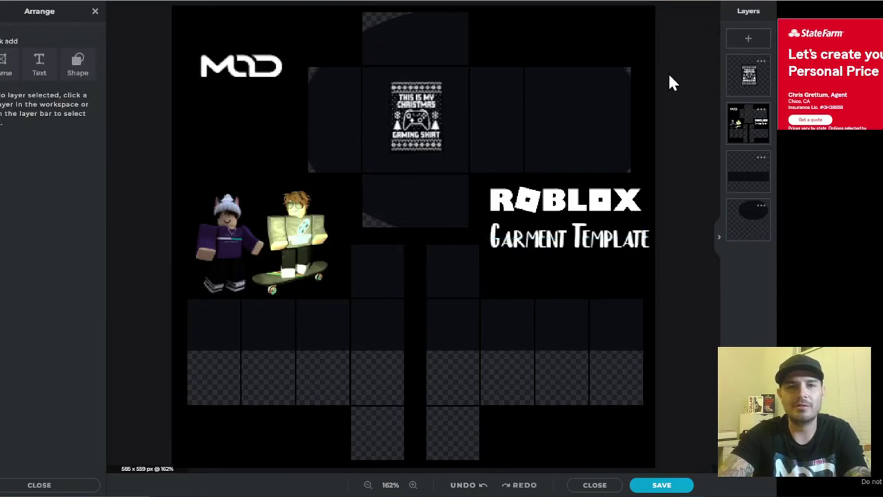
key(ctrl+z)
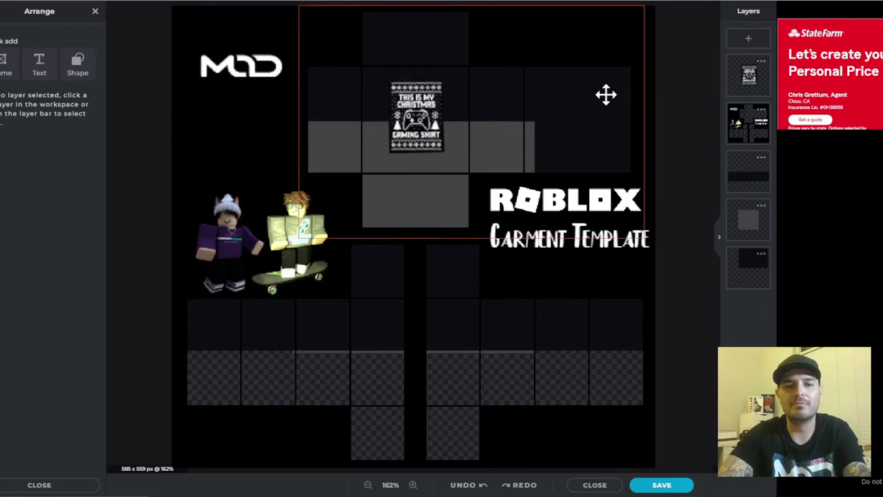
key(ctrl+y)
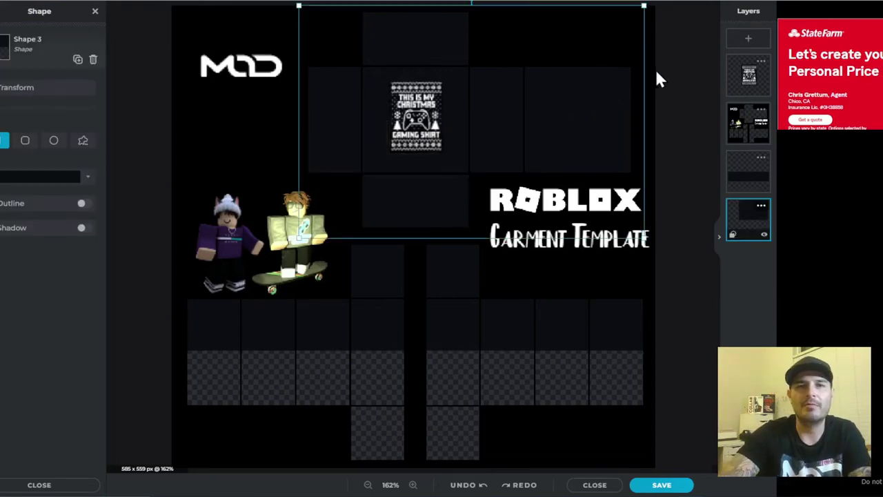
click(686, 65)
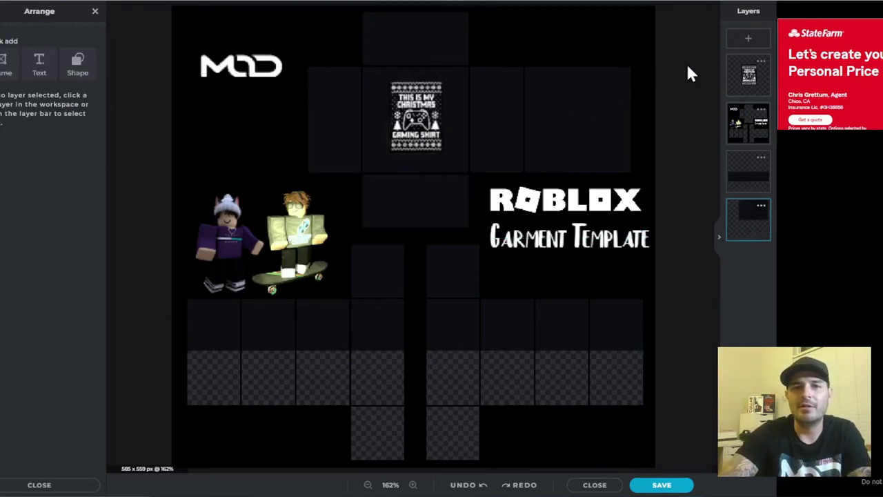
- Add a shape layer, make it a circle, and shrink it onto the neck edge above the Christmas graphic
click(747, 42)
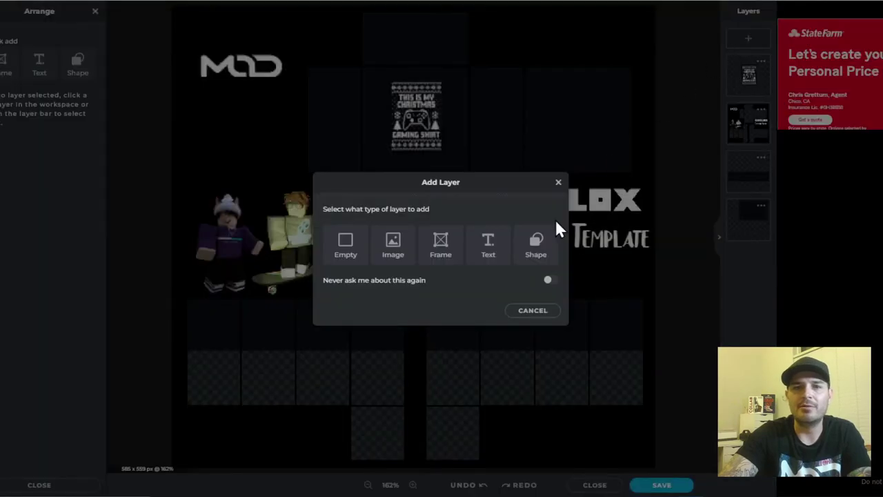
click(559, 183)
click(78, 64)
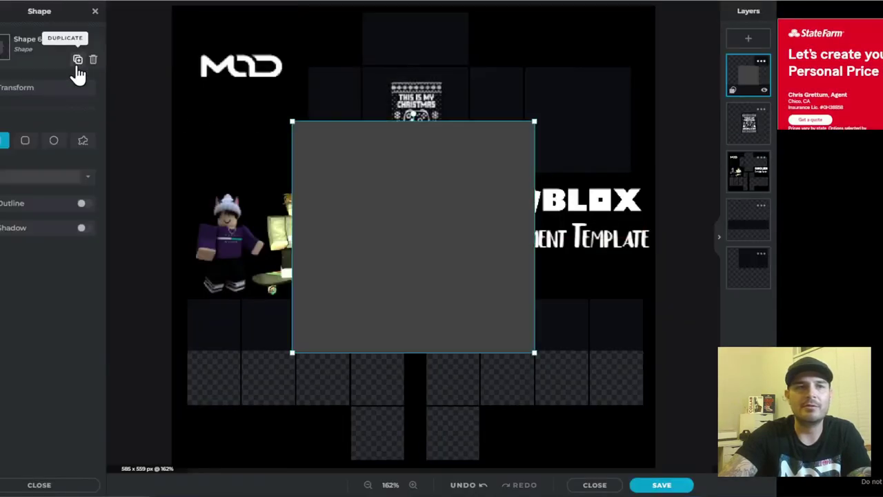
click(54, 140)
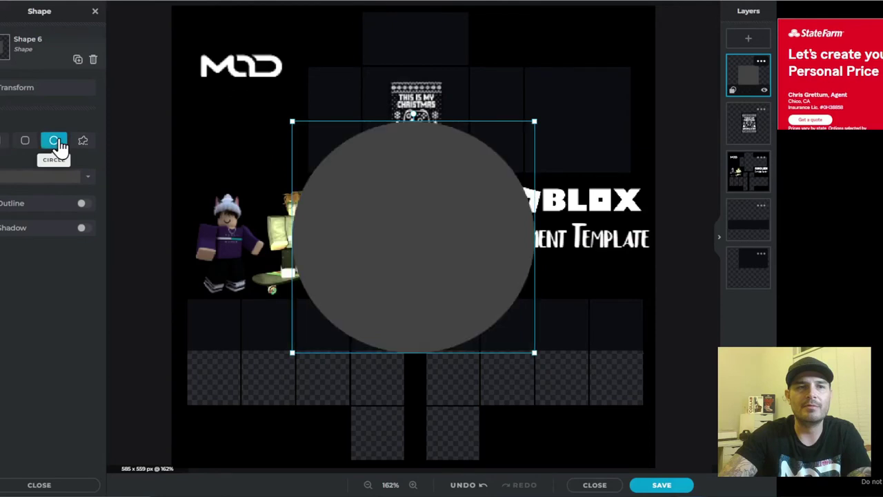
drag(535, 121, 417, 59)
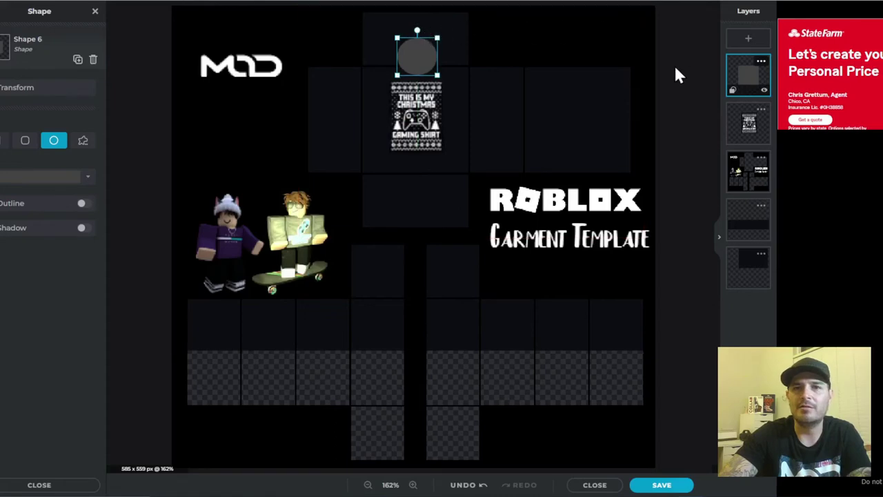
- Fill the neckline circle with white, delete it, and select the dark torso background shape
click(44, 181)
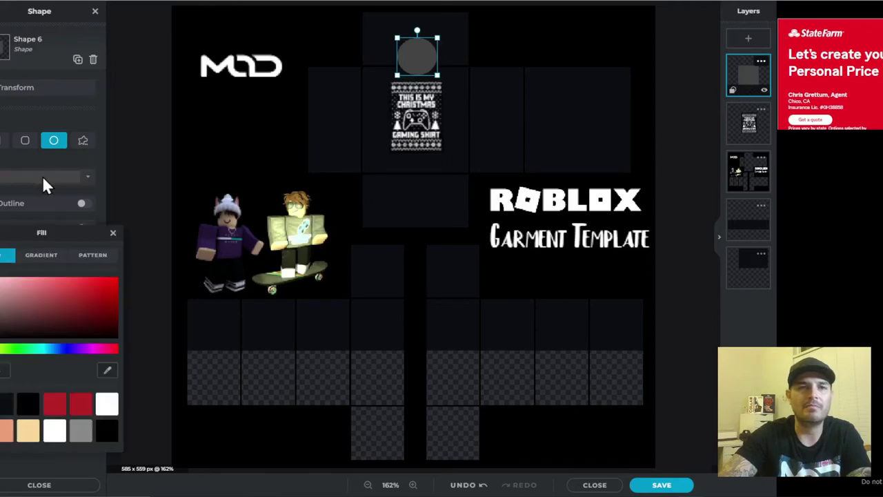
click(107, 404)
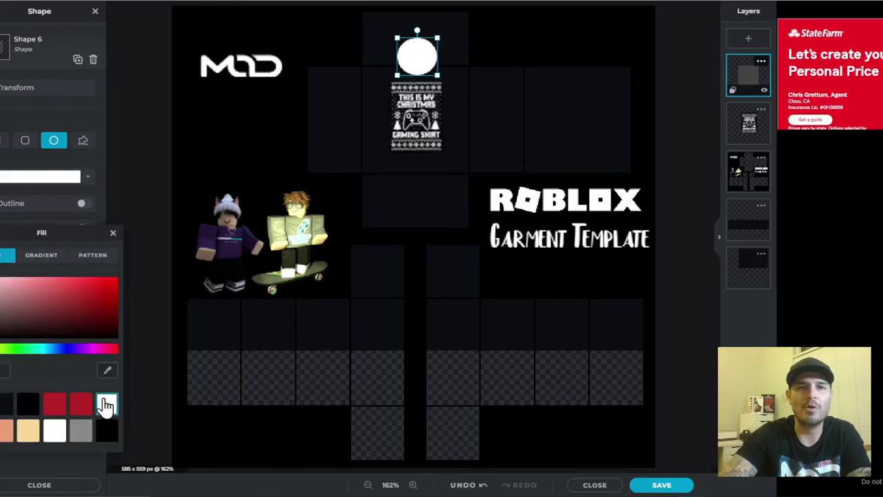
click(419, 66)
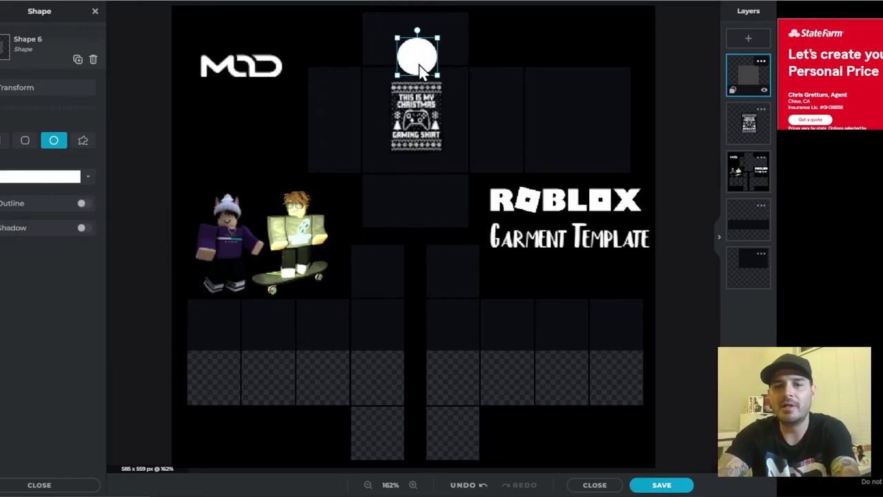
key(Delete)
click(594, 39)
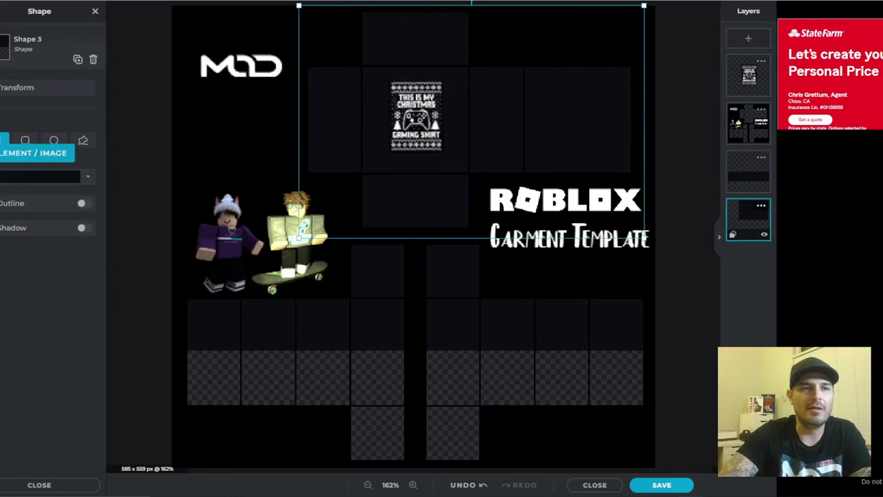
- Examine the Cutout, Crop and Adjust tools and the torso shape layer's settings for a way to edit the shape
click(2, 202)
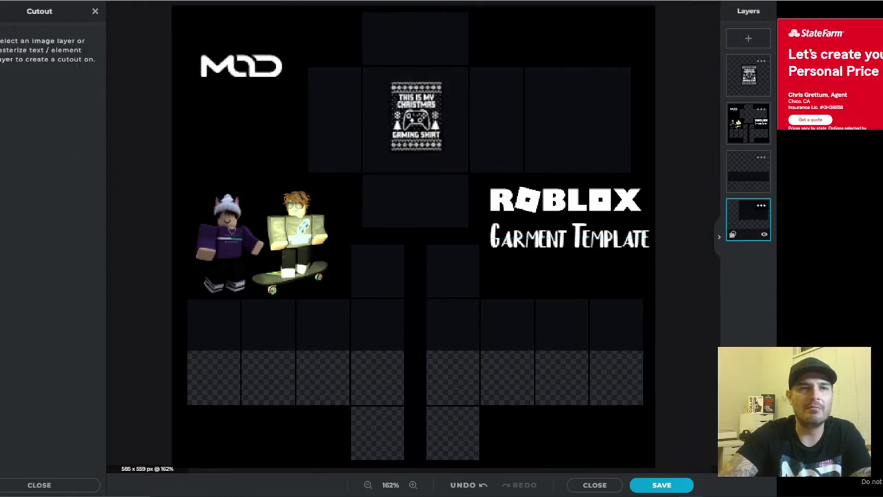
click(1, 202)
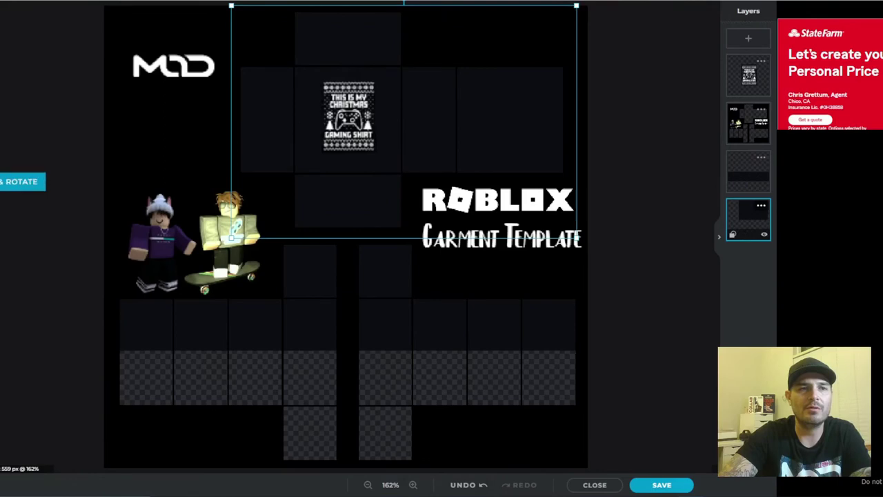
click(14, 181)
click(1, 203)
click(1, 225)
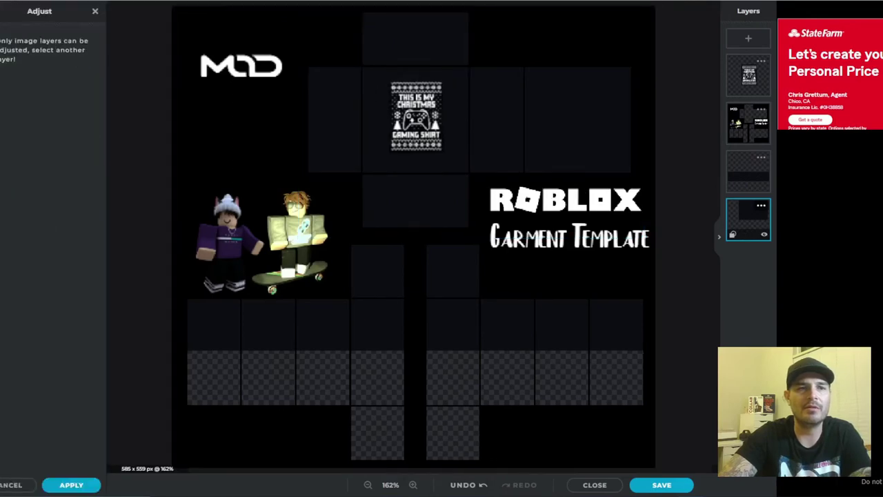
click(3, 202)
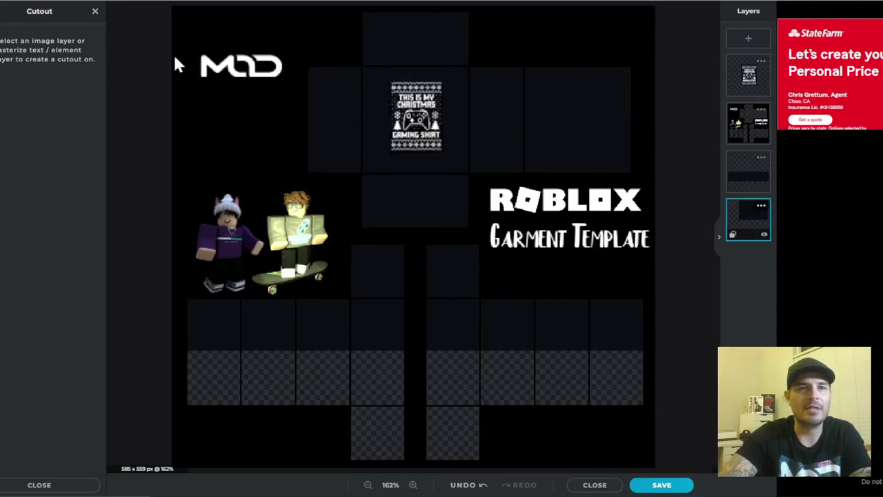
click(15, 182)
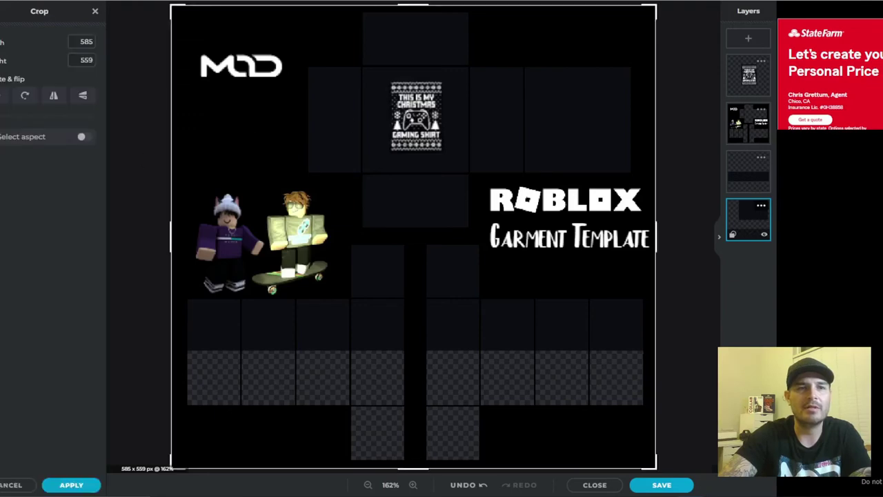
click(71, 484)
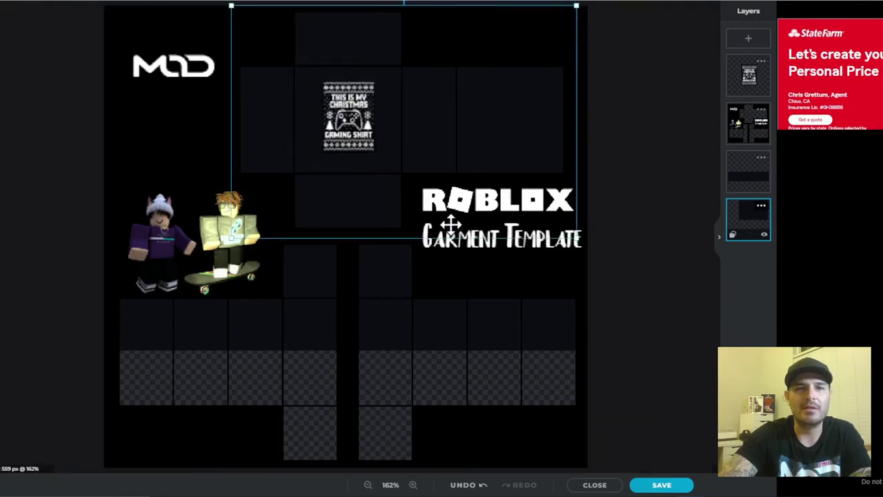
click(3, 202)
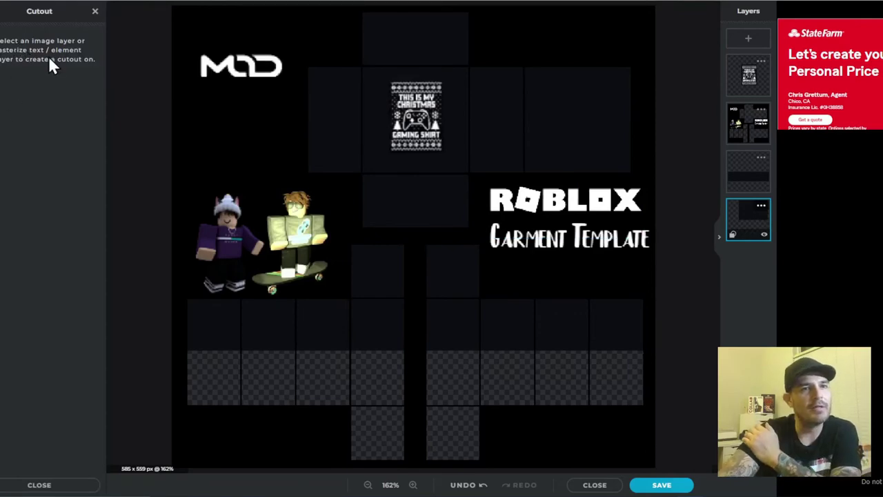
click(761, 207)
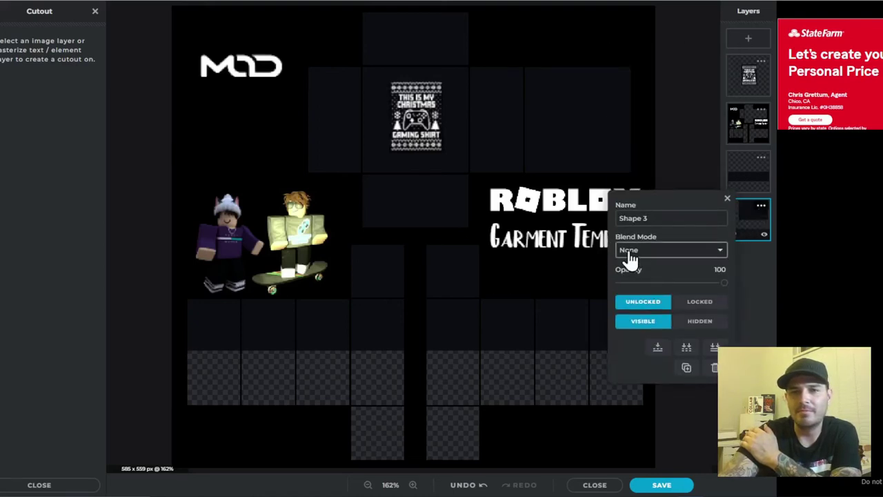
double_click(752, 220)
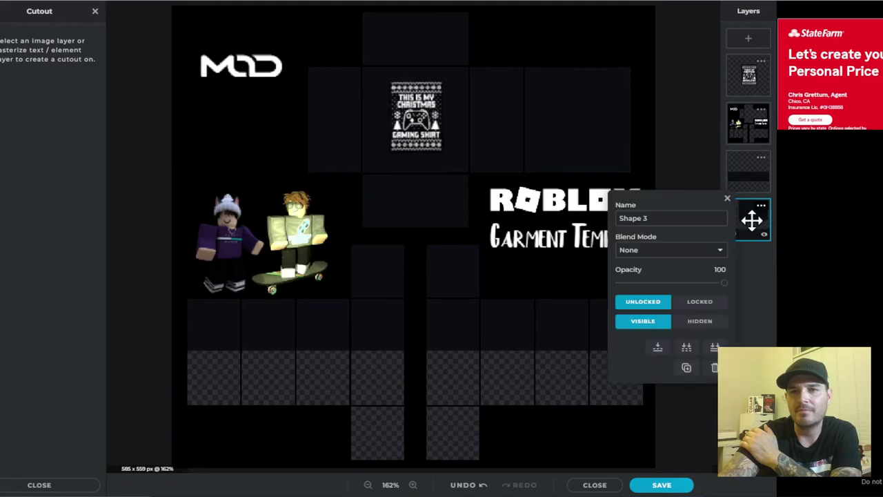
click(764, 208)
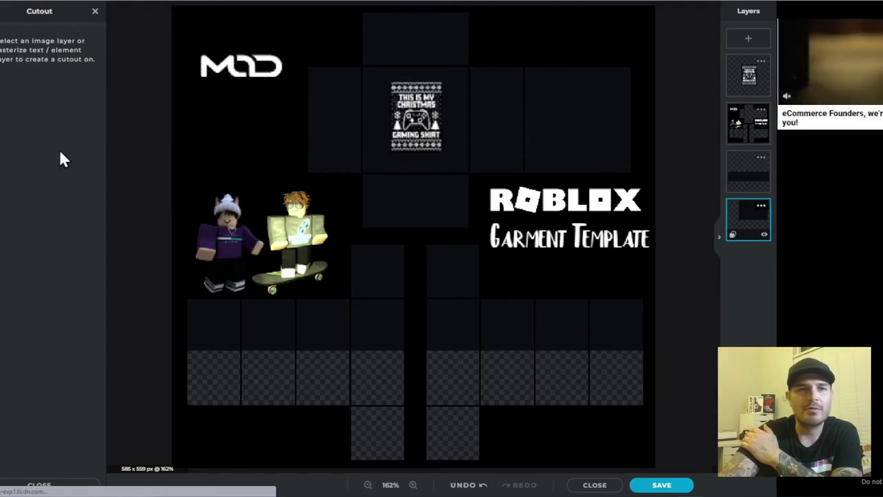
- Check the Adjust, Crop, Add element and Cutout tools again and review the torso shape layer's blend mode options
click(1, 225)
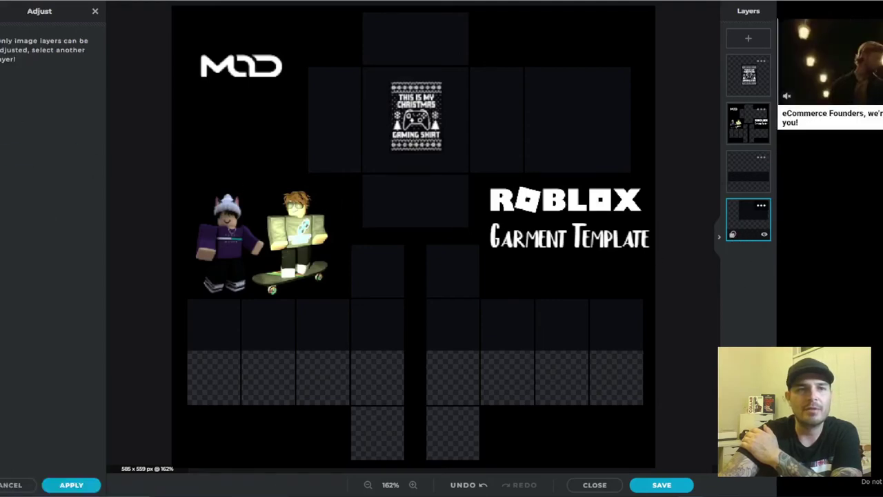
click(1, 203)
click(2, 182)
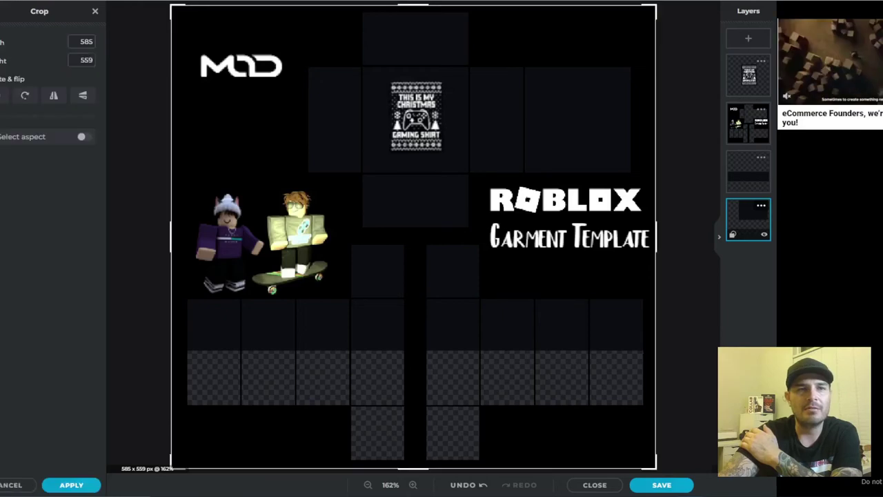
click(2, 153)
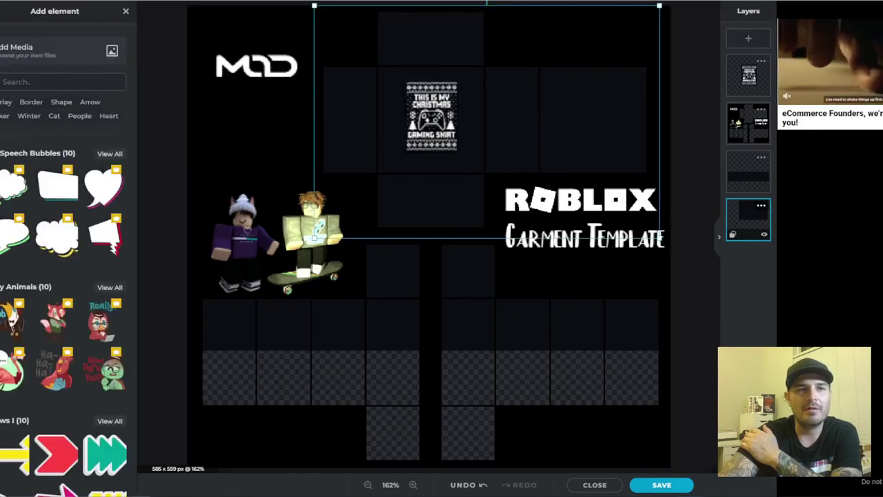
click(1, 225)
click(1, 246)
click(1, 267)
click(1, 225)
click(1, 203)
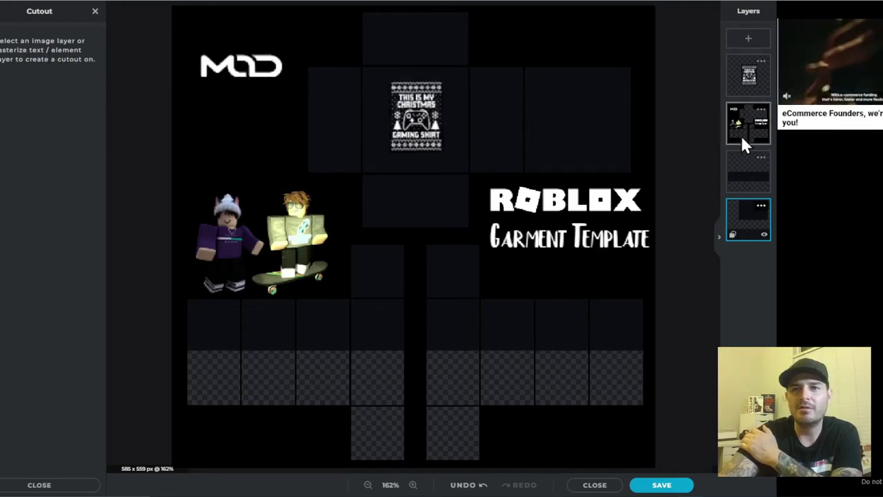
click(760, 207)
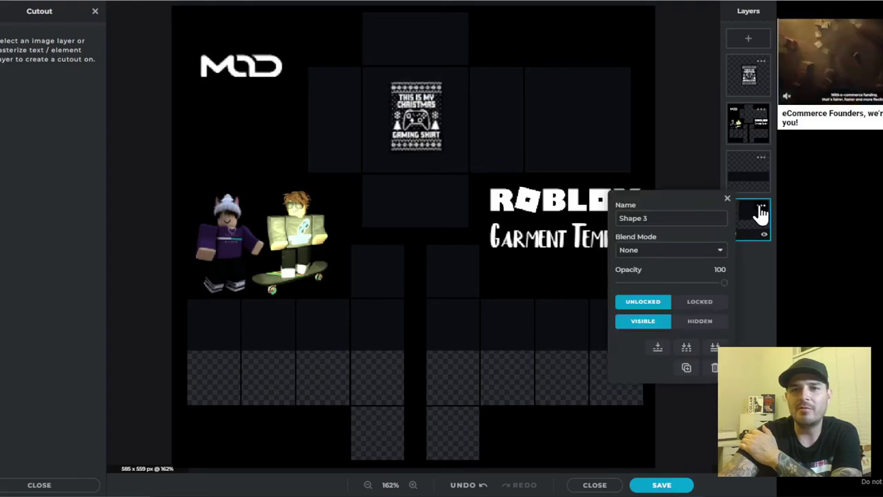
click(701, 252)
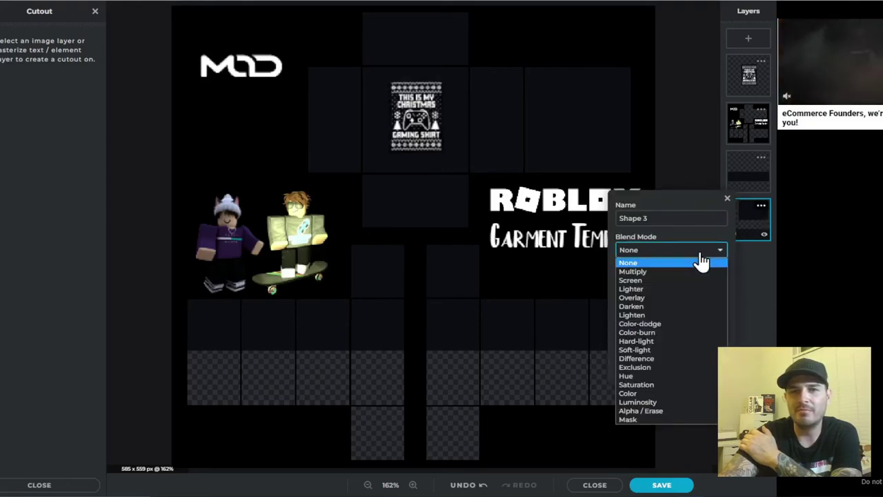
click(687, 152)
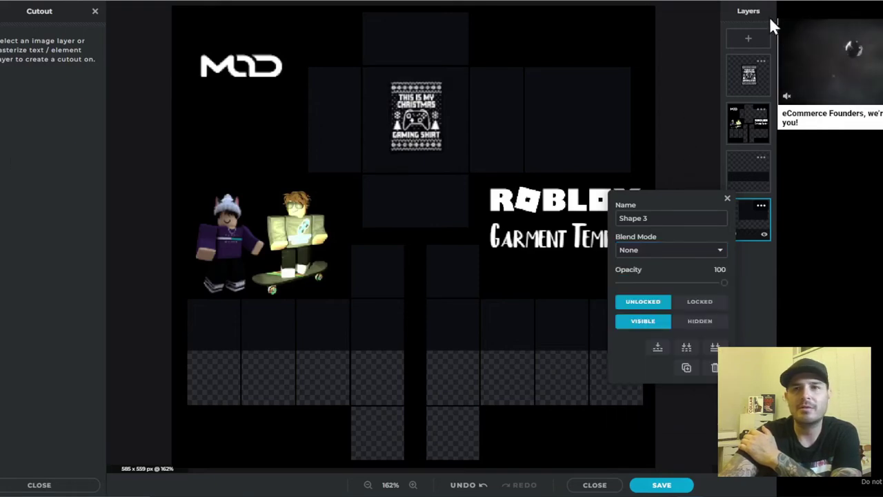
- Add a circle shape layer above the torso background, shrink it, and place it on the neck edge above the Christmas graphic
click(748, 38)
click(538, 245)
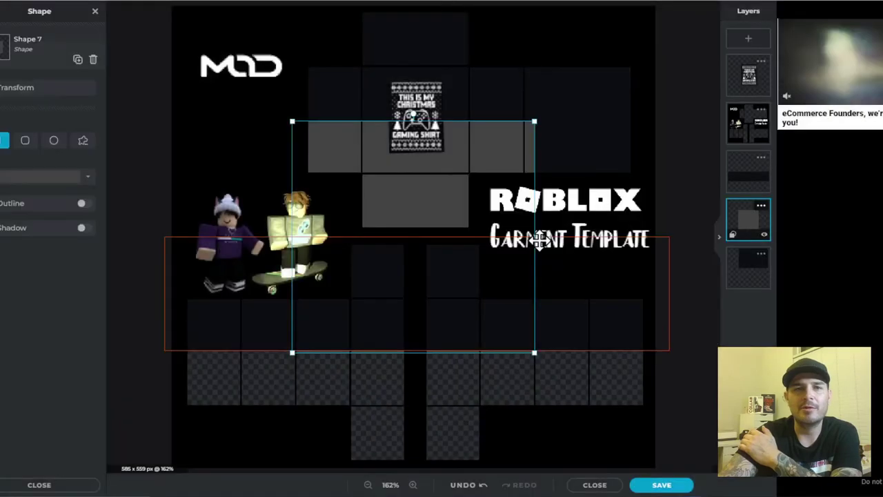
click(54, 142)
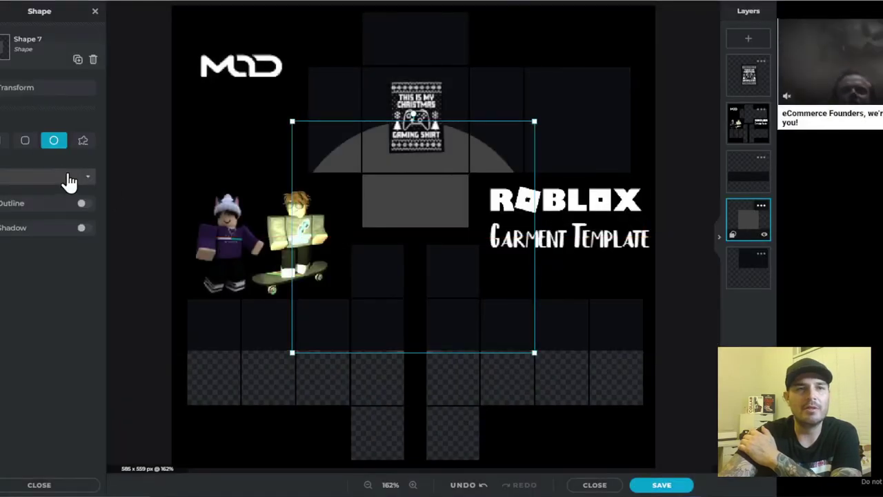
drag(534, 123, 398, 131)
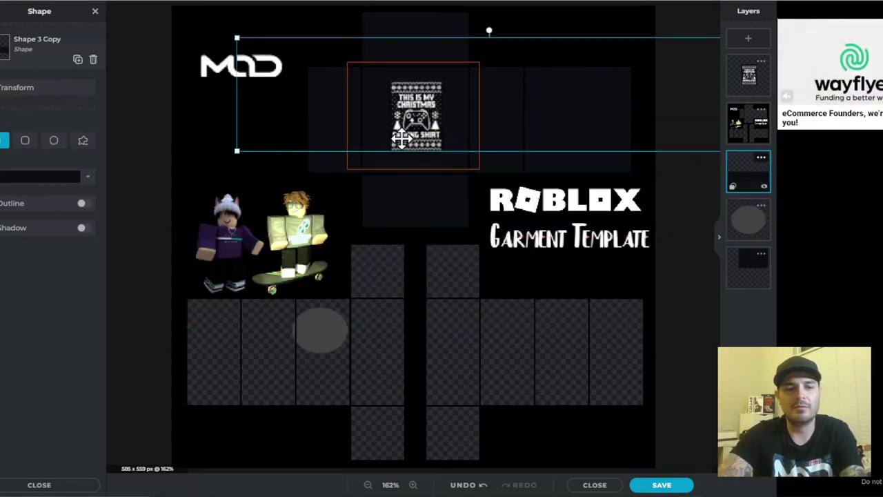
key(ctrl+z)
drag(324, 351, 418, 76)
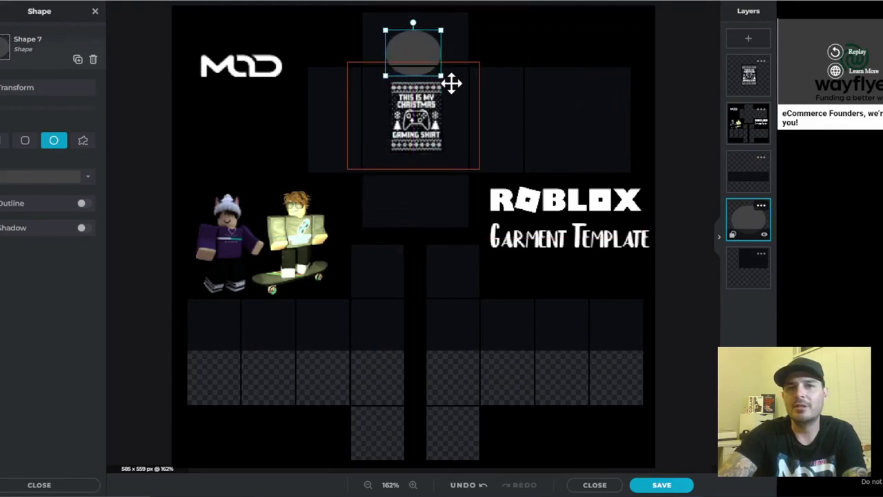
- Try the Mask blend mode on the neckline circle and replace it with Alpha / Erase to cut the neck opening
click(761, 205)
click(660, 251)
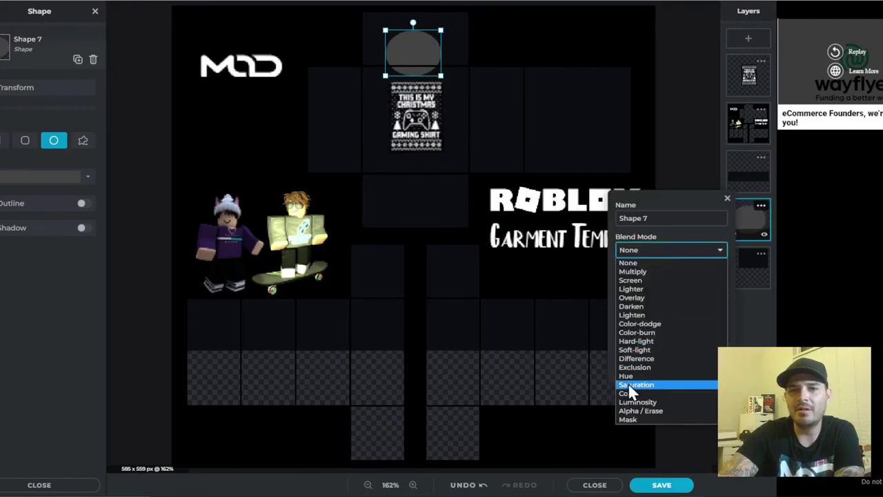
click(633, 420)
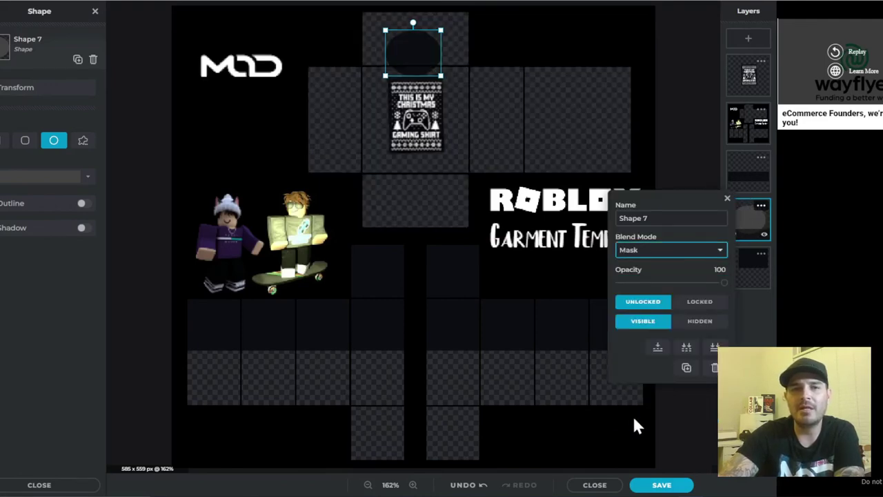
click(671, 253)
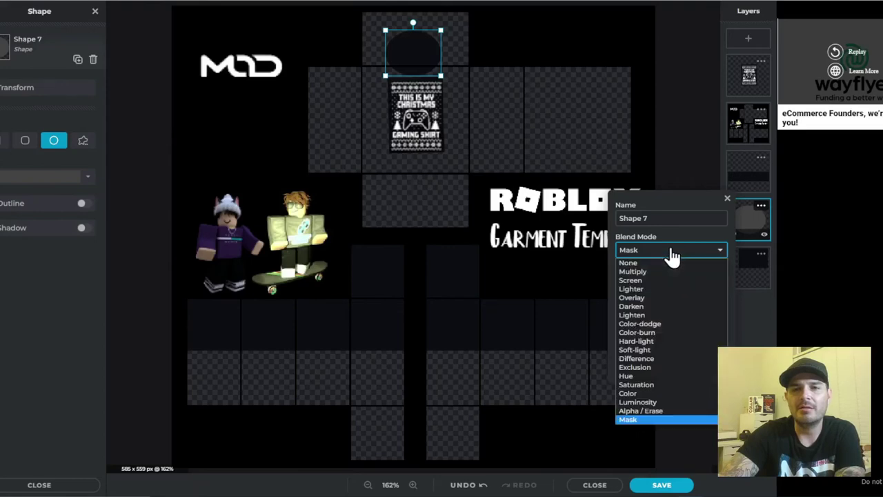
click(648, 410)
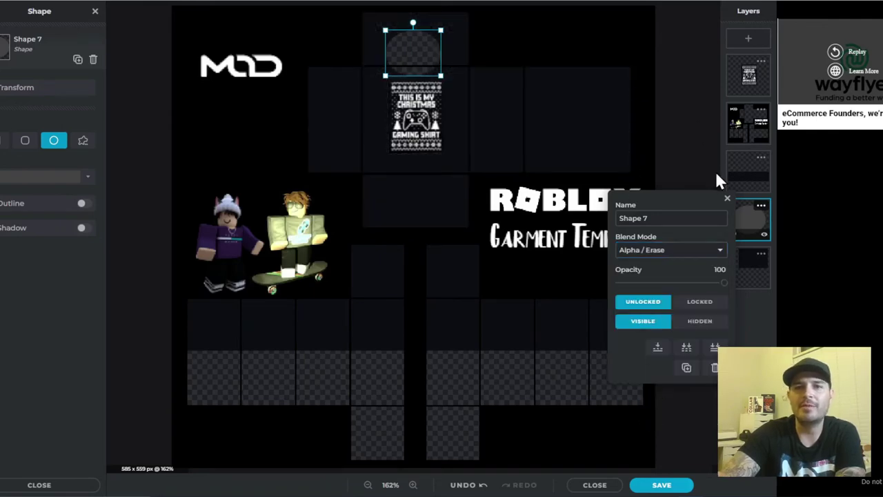
click(687, 135)
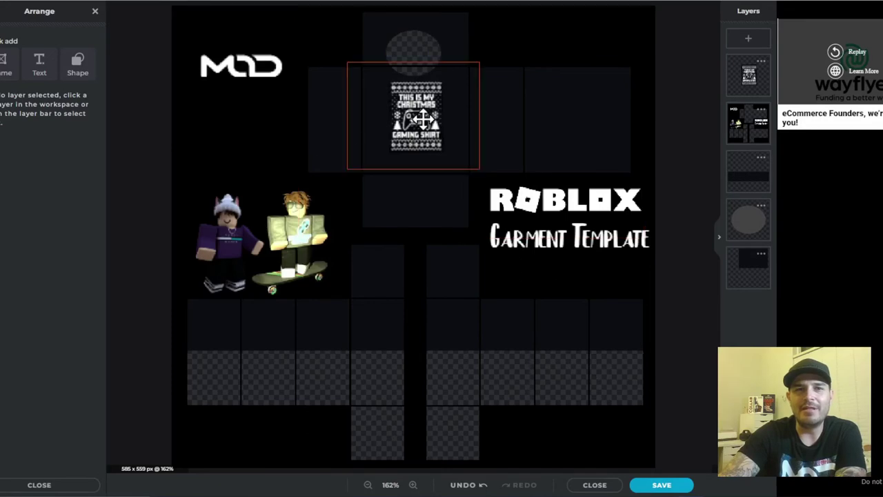
- Save the shirt texture as a PNG over the existing christmas gamer.png in Downloads and dismiss the sign-up offer
click(673, 483)
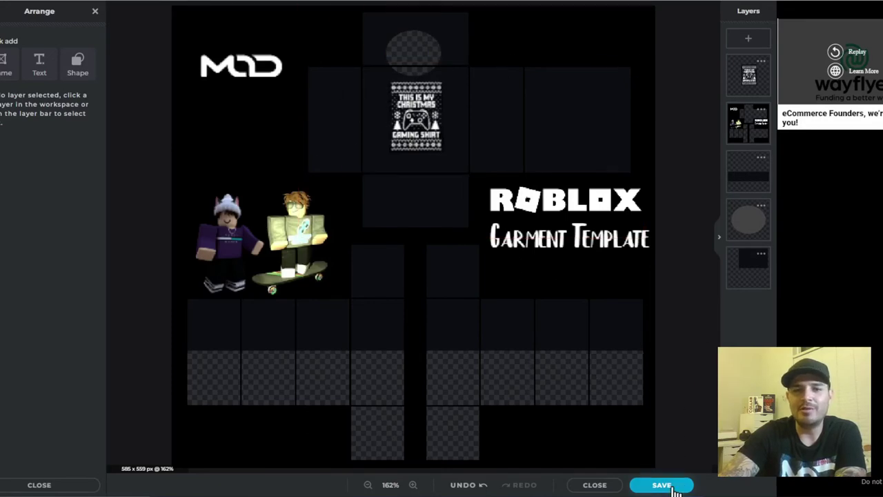
click(591, 321)
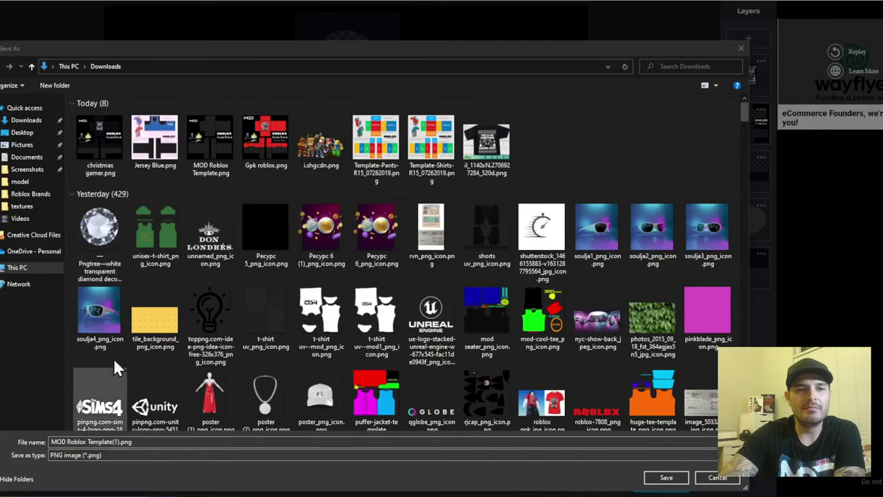
click(100, 145)
click(667, 478)
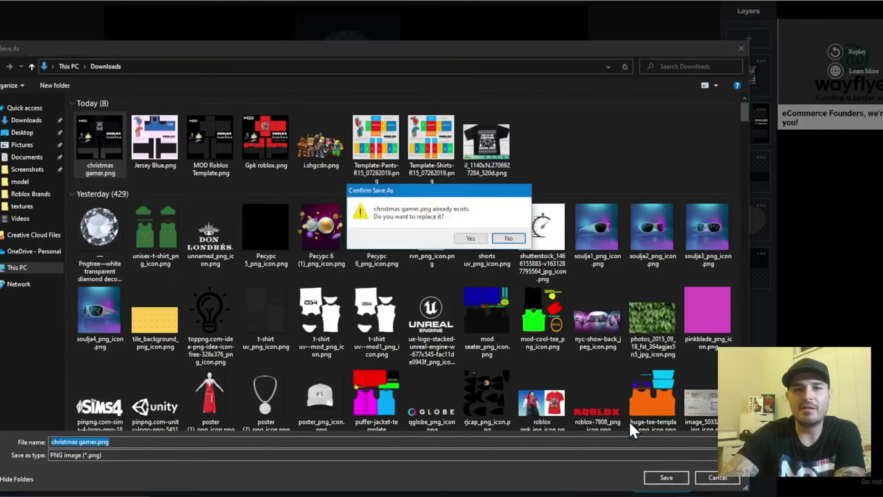
click(470, 238)
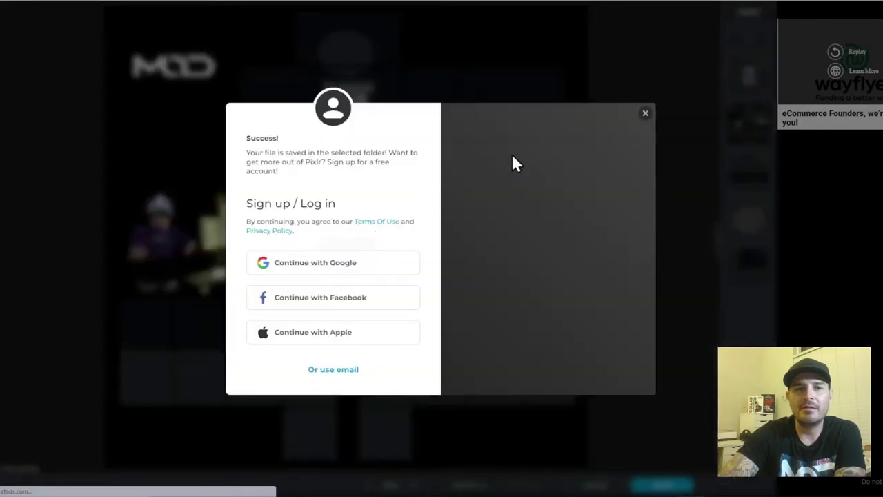
click(644, 114)
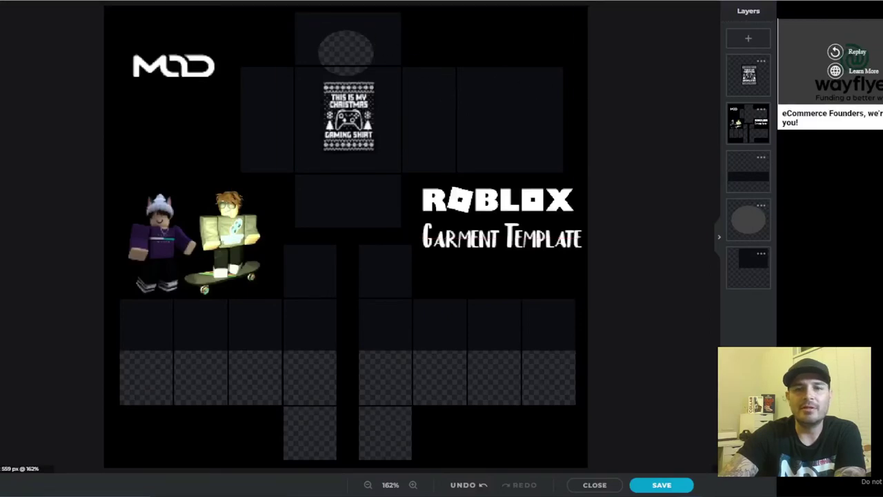